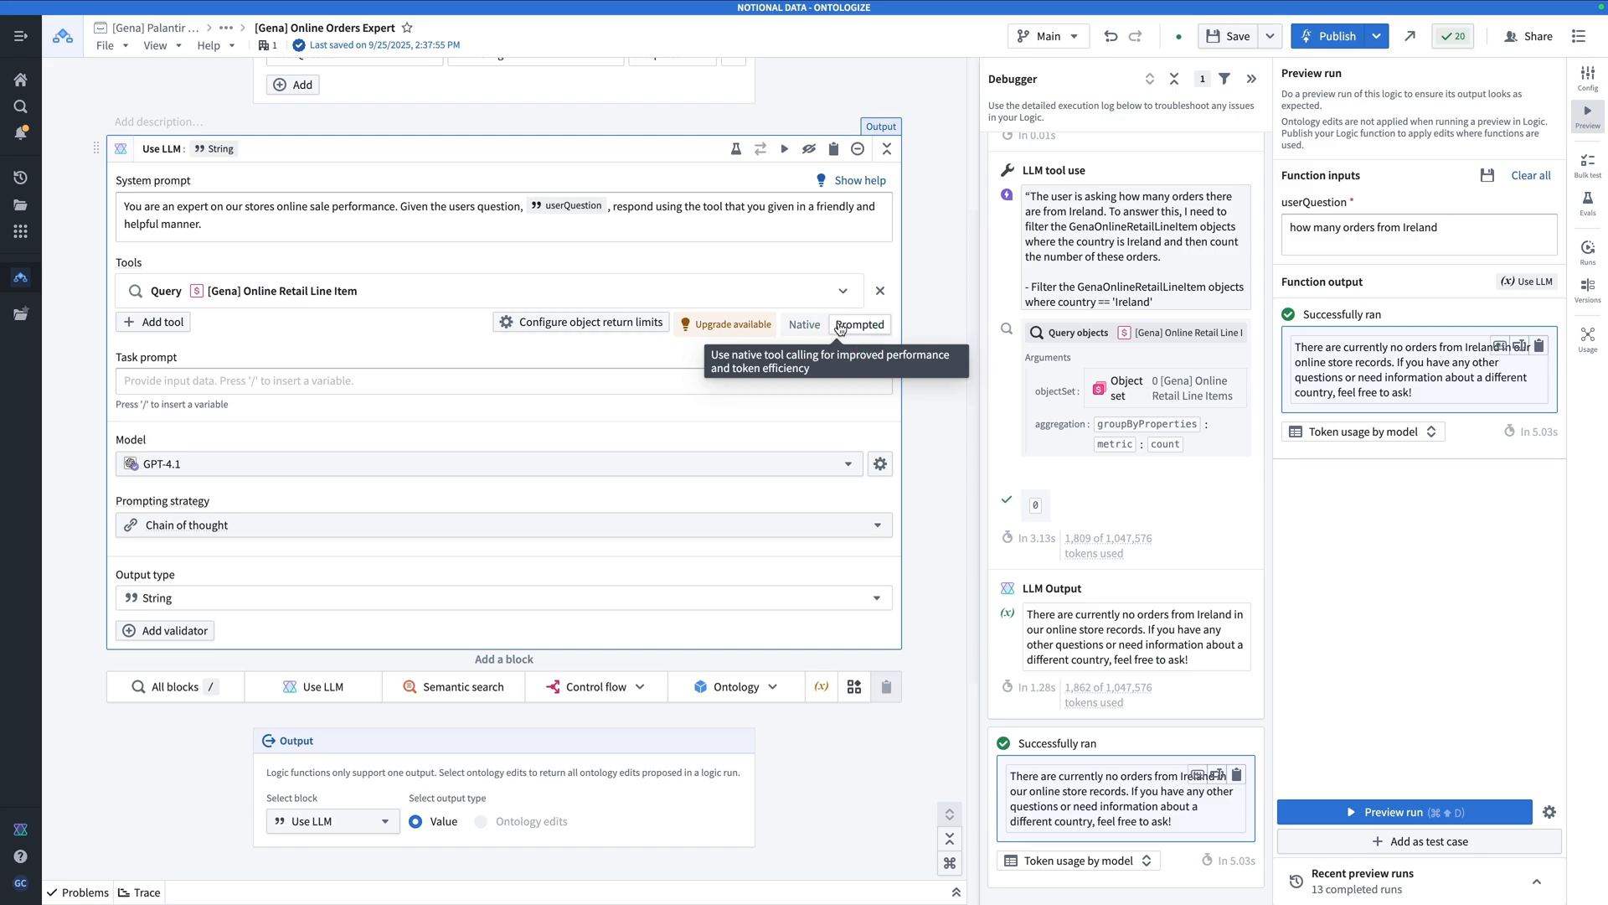
Keep the Prompted tool mode, preview the logic with "How many orders were from the UK?" and review the LLM tool use in the debugger
mouse_move(763, 324)
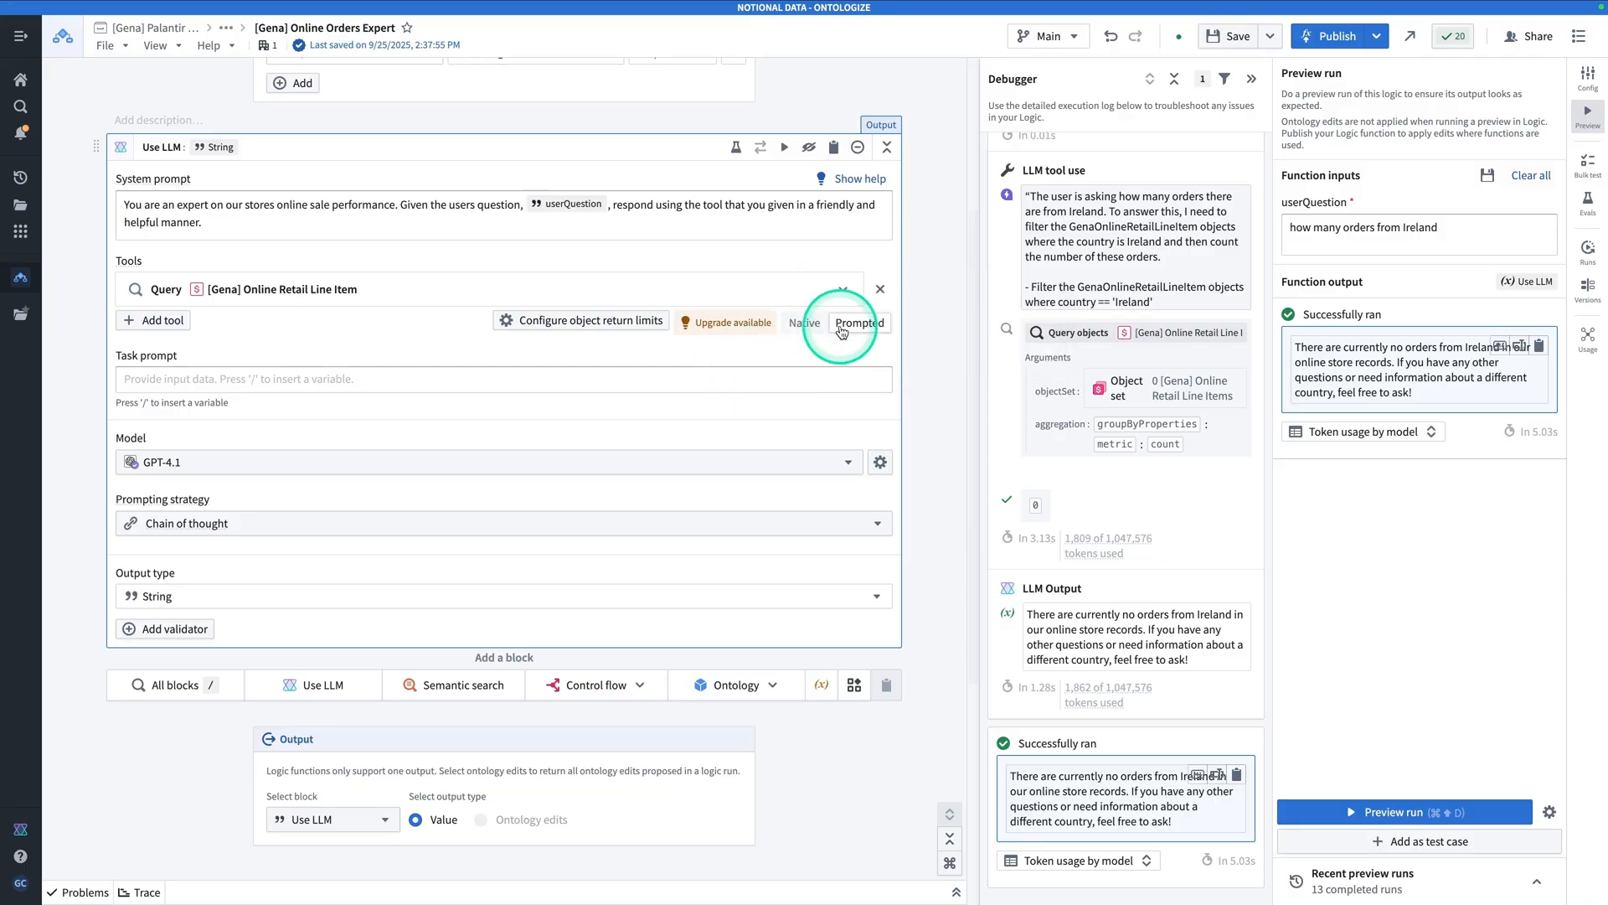
left_click(862, 326)
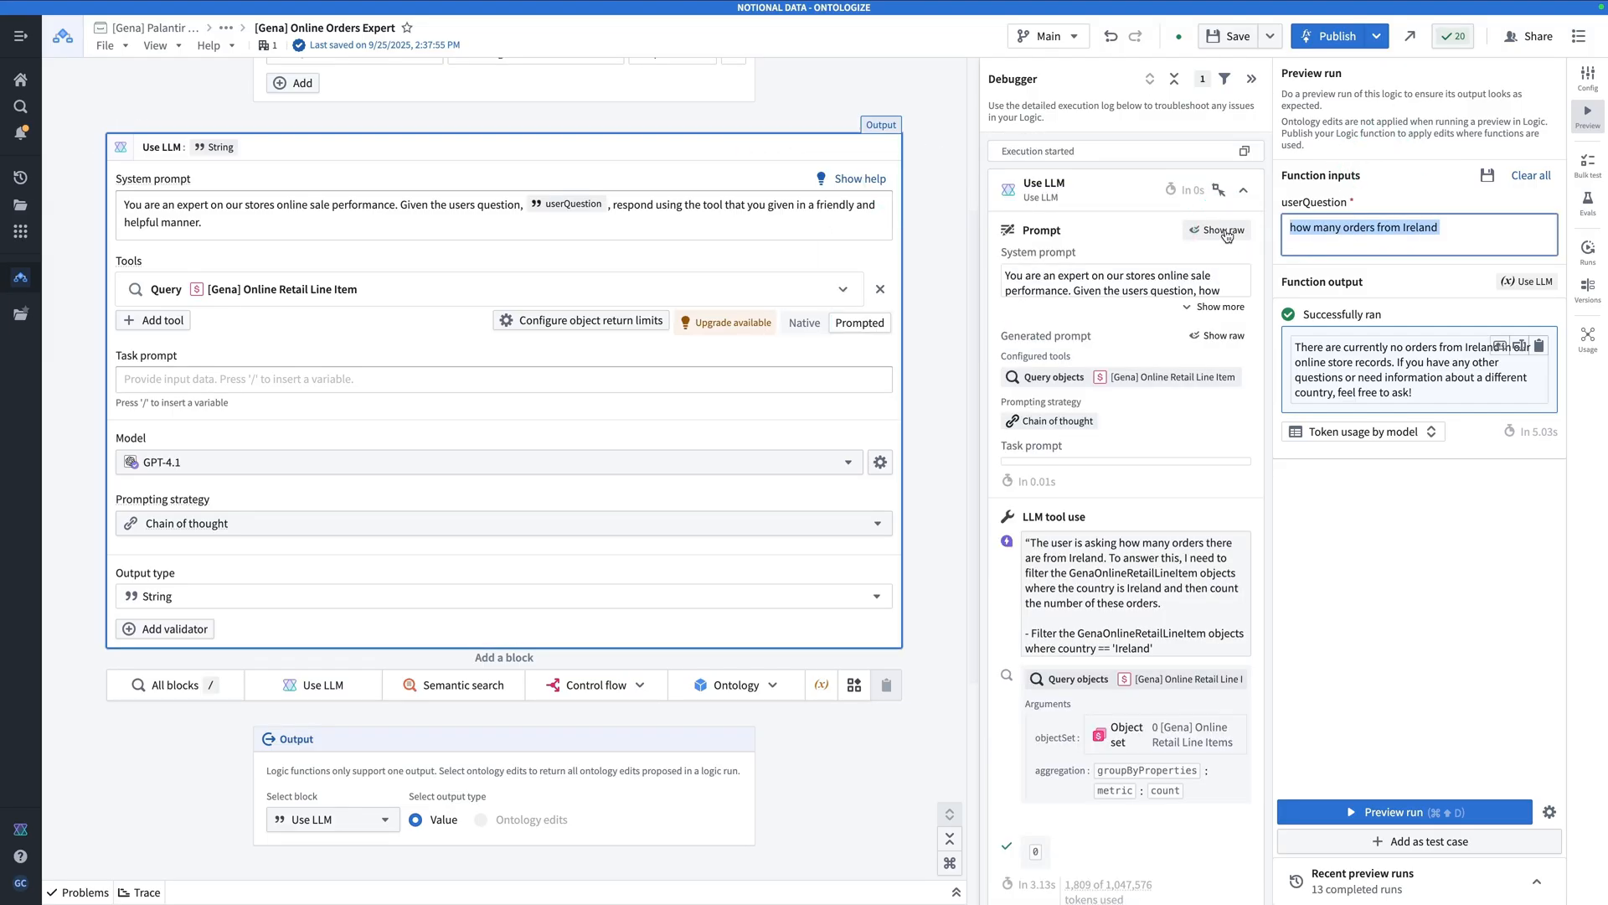
type("Ho")
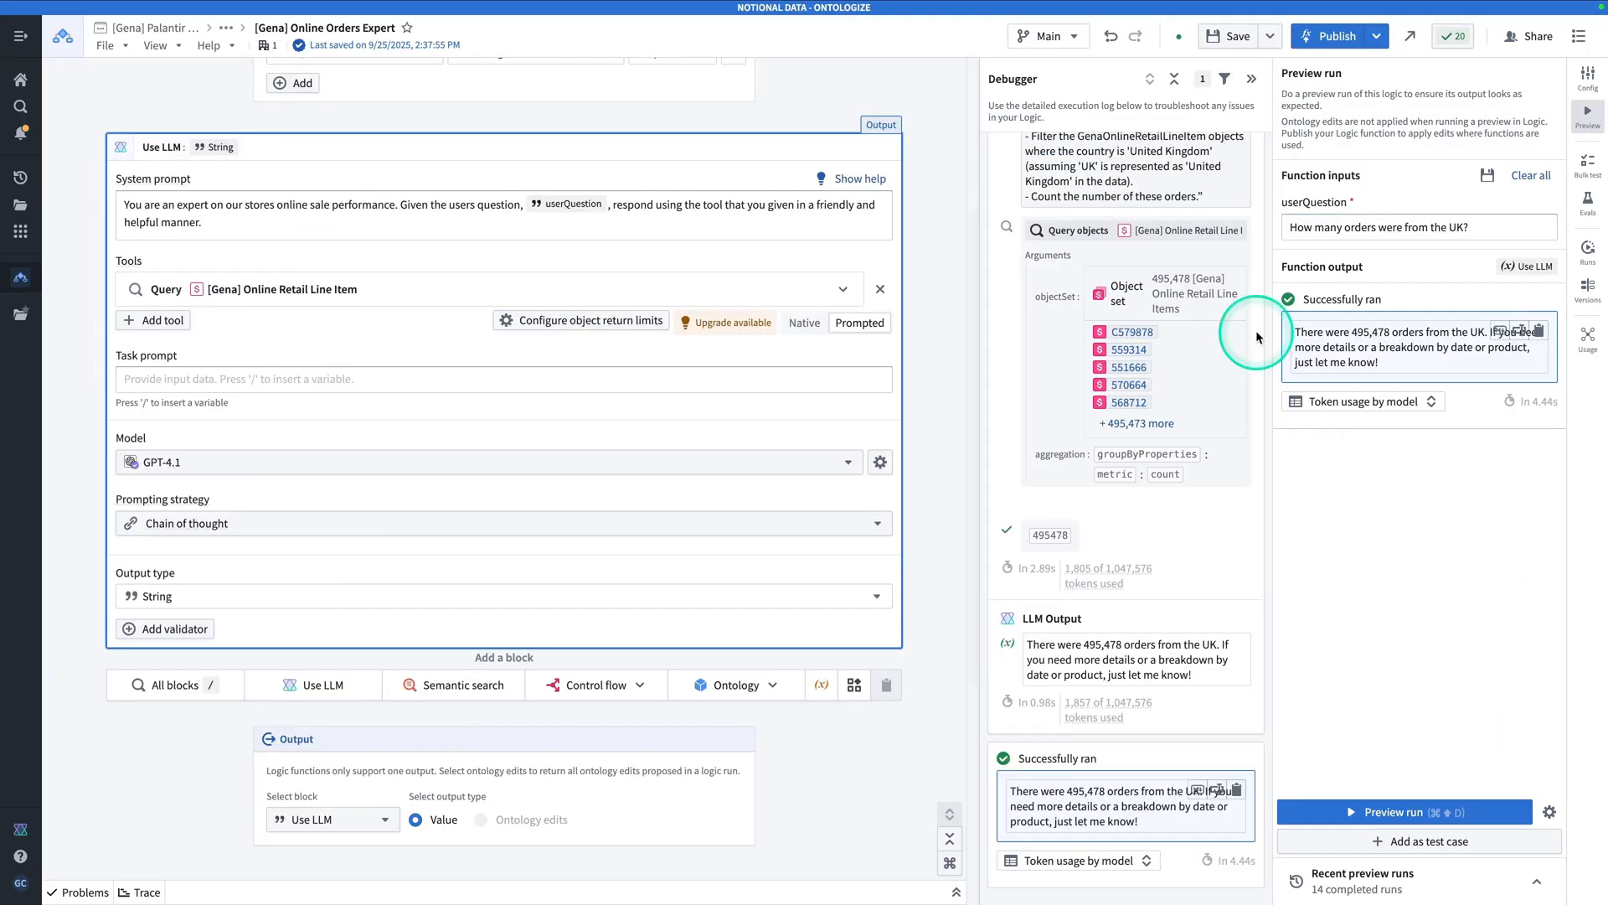
scroll(1214, 352, "up", 5)
scroll(1209, 484, "down", 3)
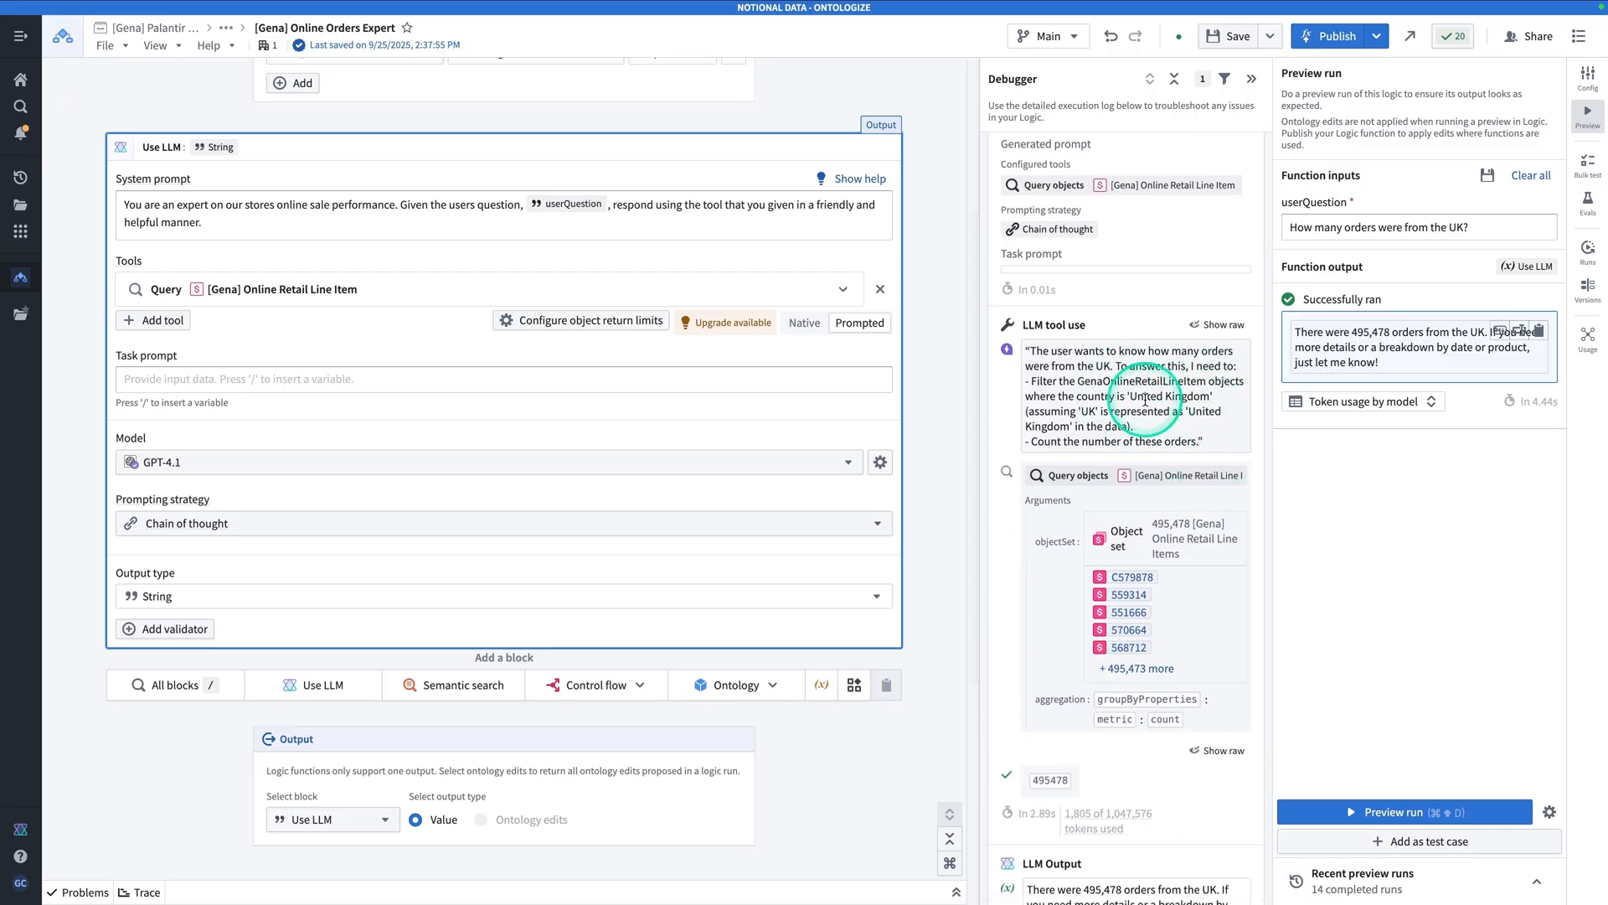
scroll(1152, 402, "down", 2)
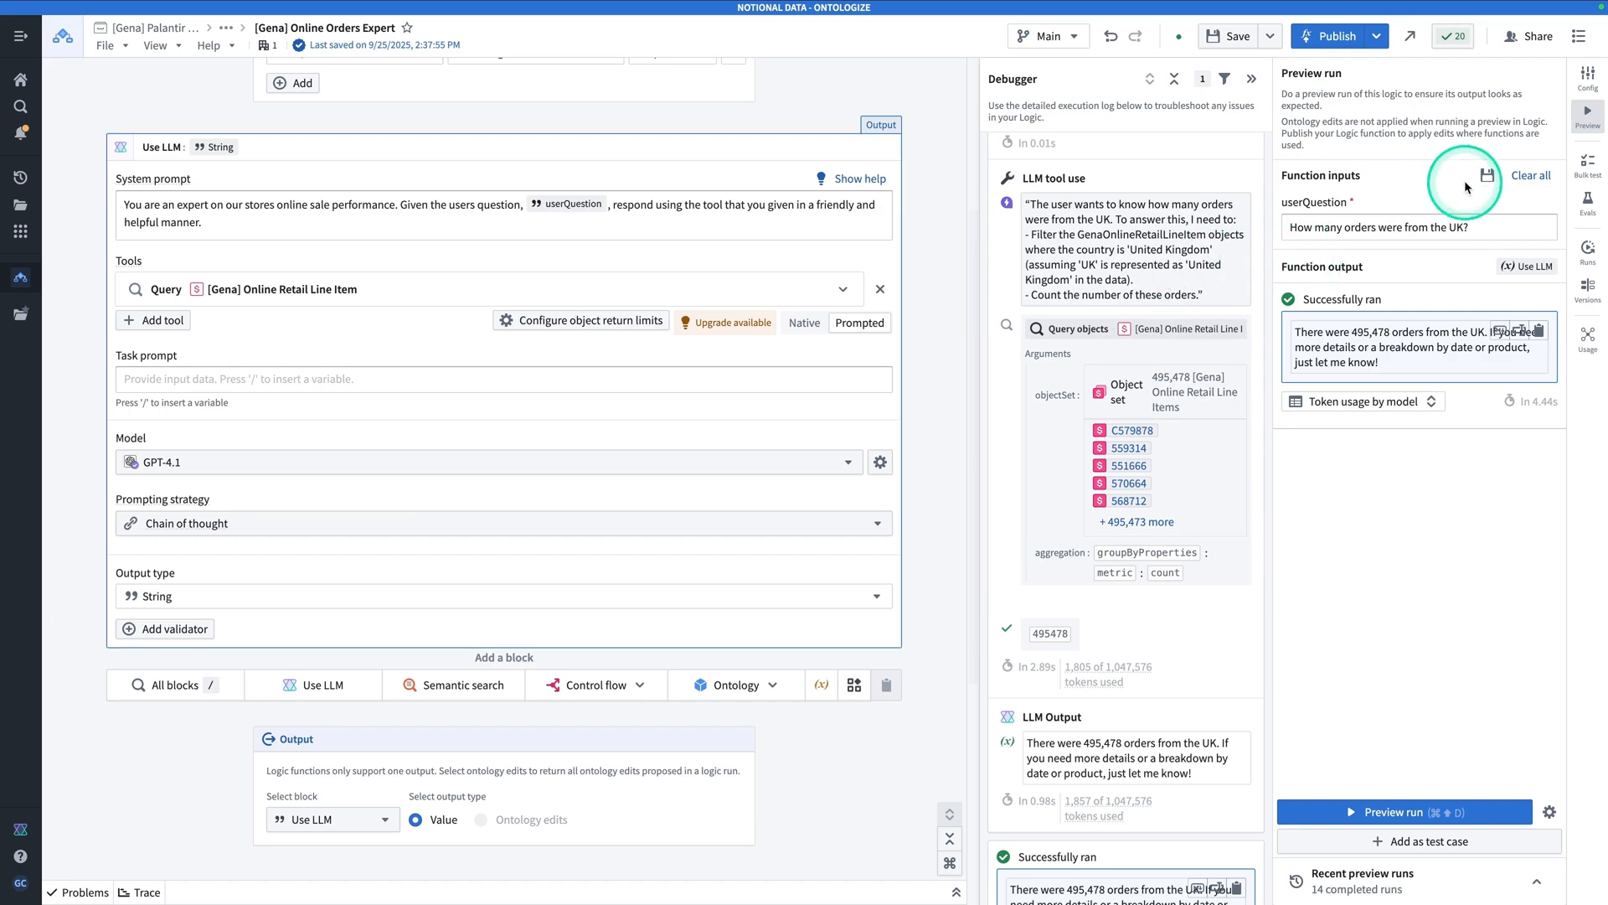
Change the preview question to "How many orders were from US?" and run the preview
left_click_drag(1474, 223, 1433, 231)
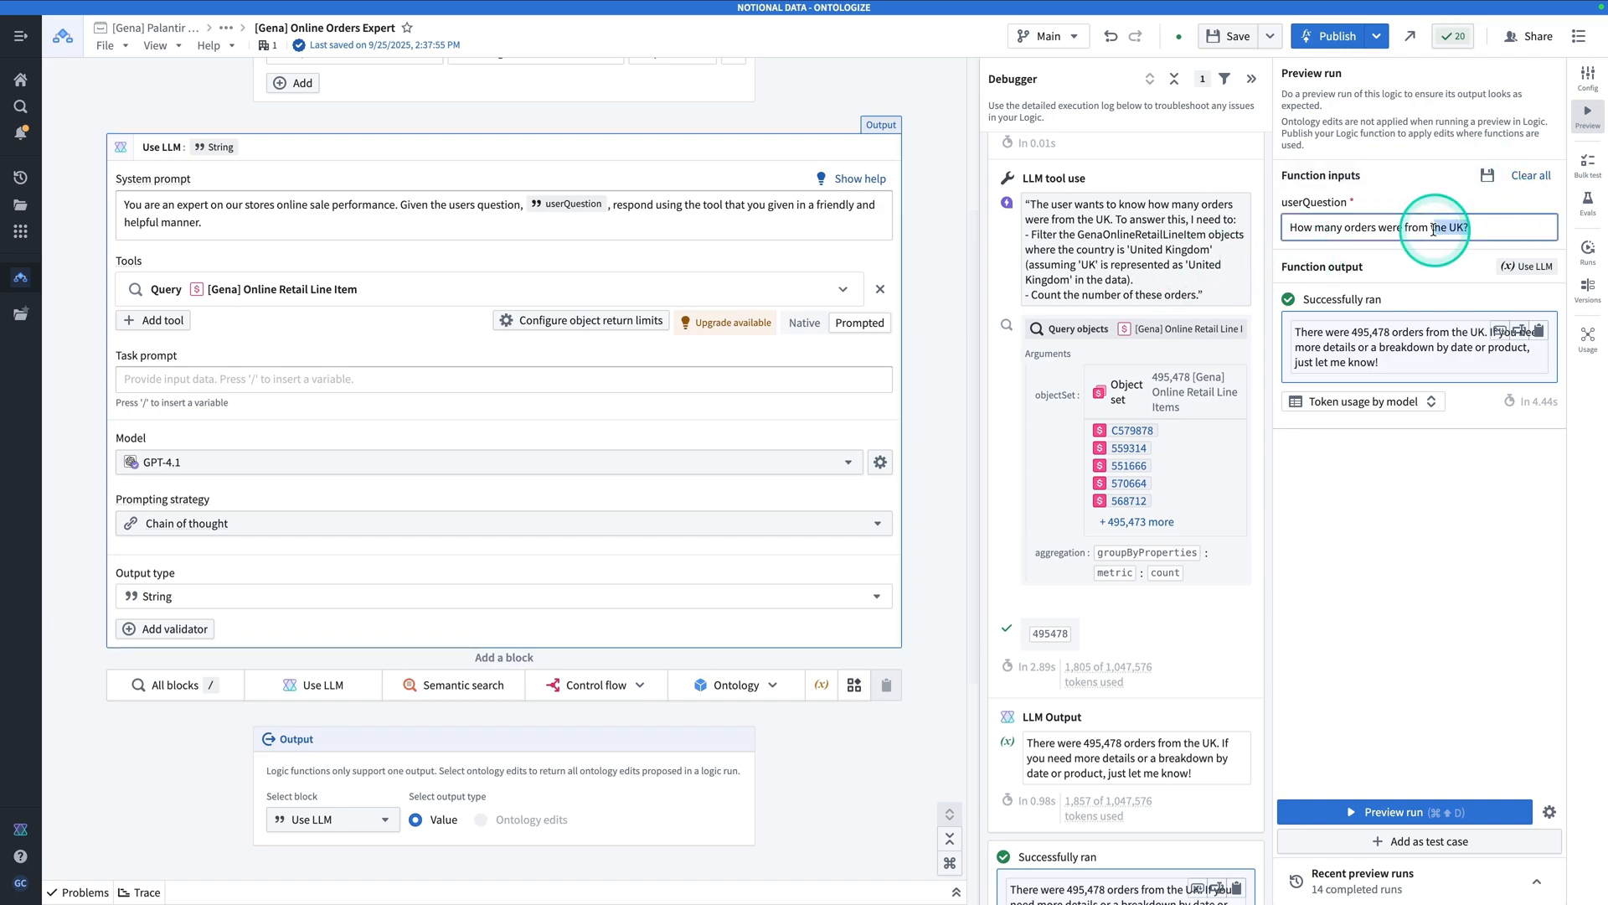
type("t")
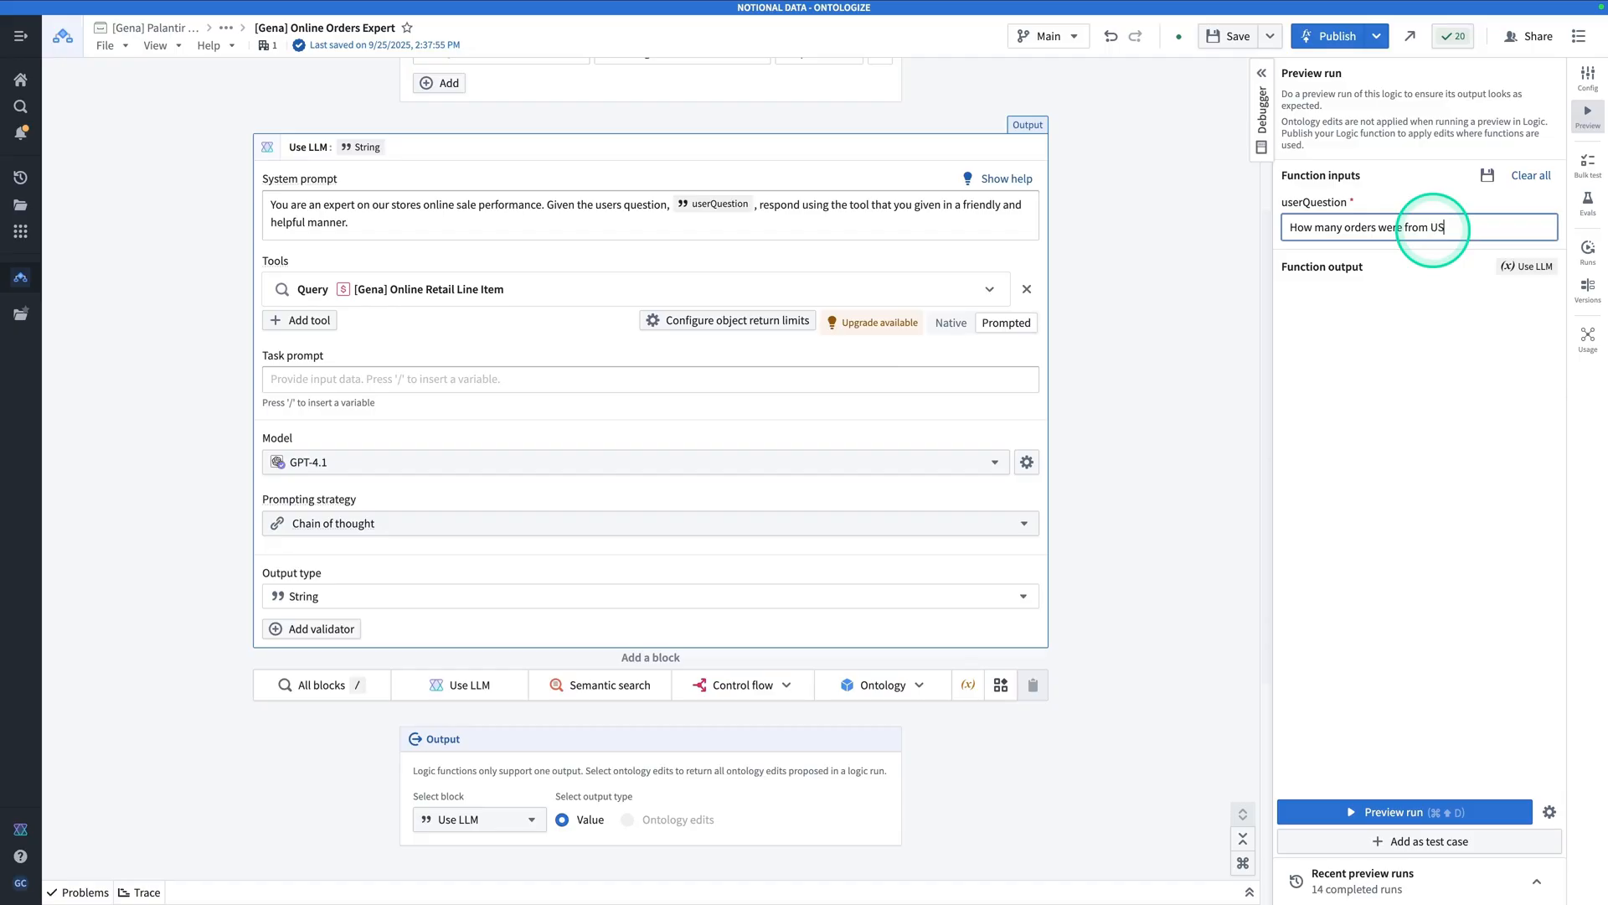
left_click(1428, 813)
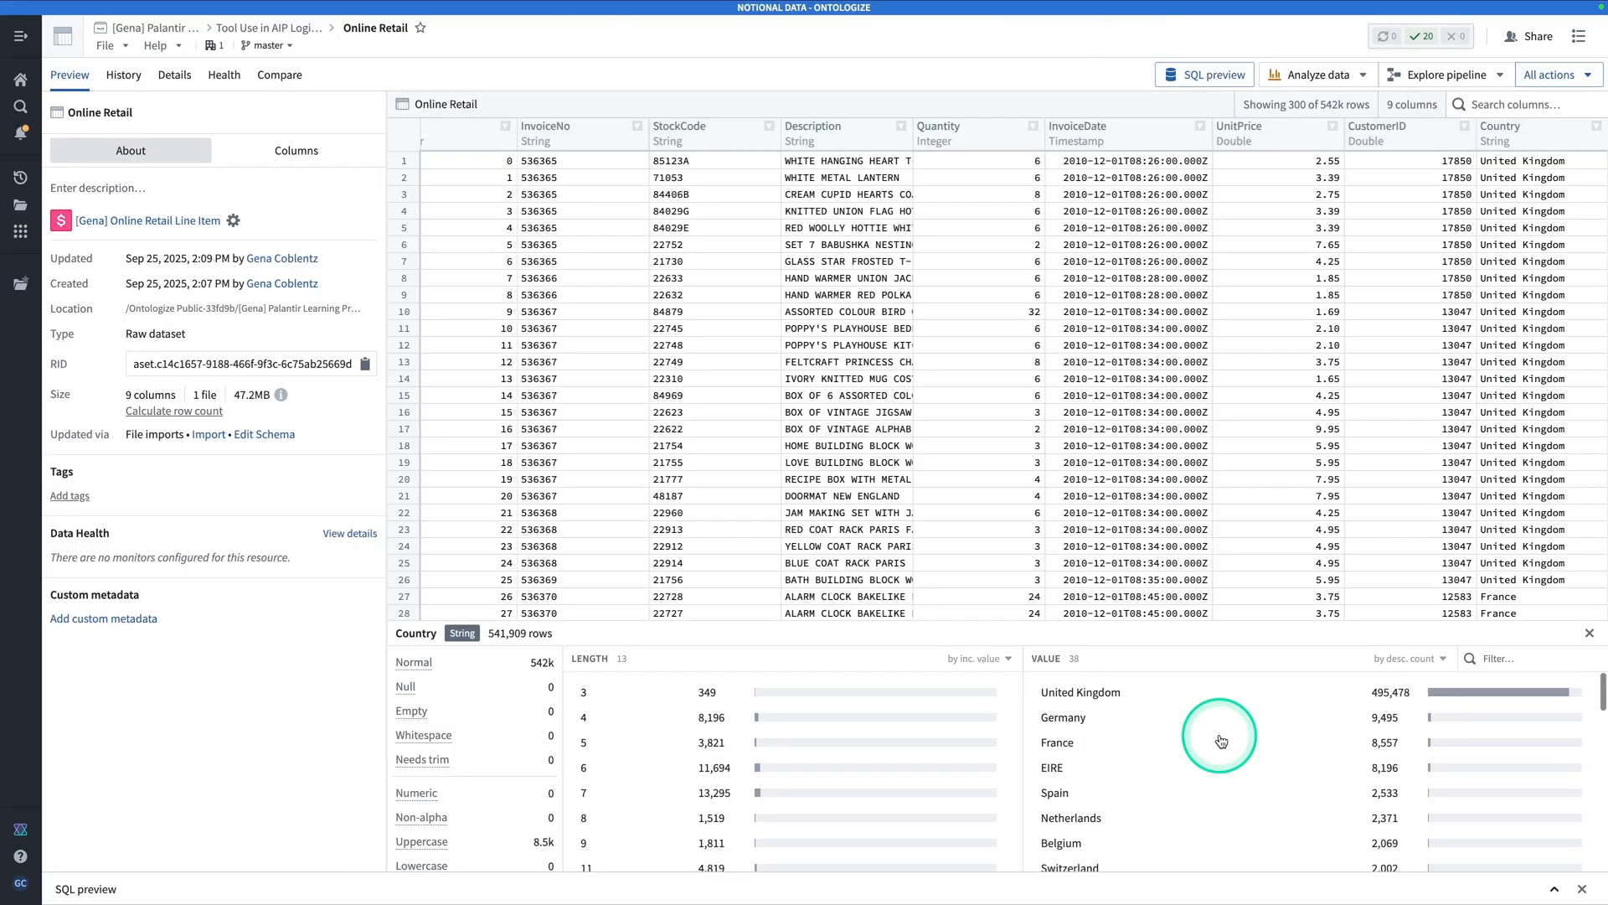
Filter the Country values of the Online Retail dataset for USA, clear the filter and examine how the countries are written
left_click(1471, 649)
left_click(1526, 659)
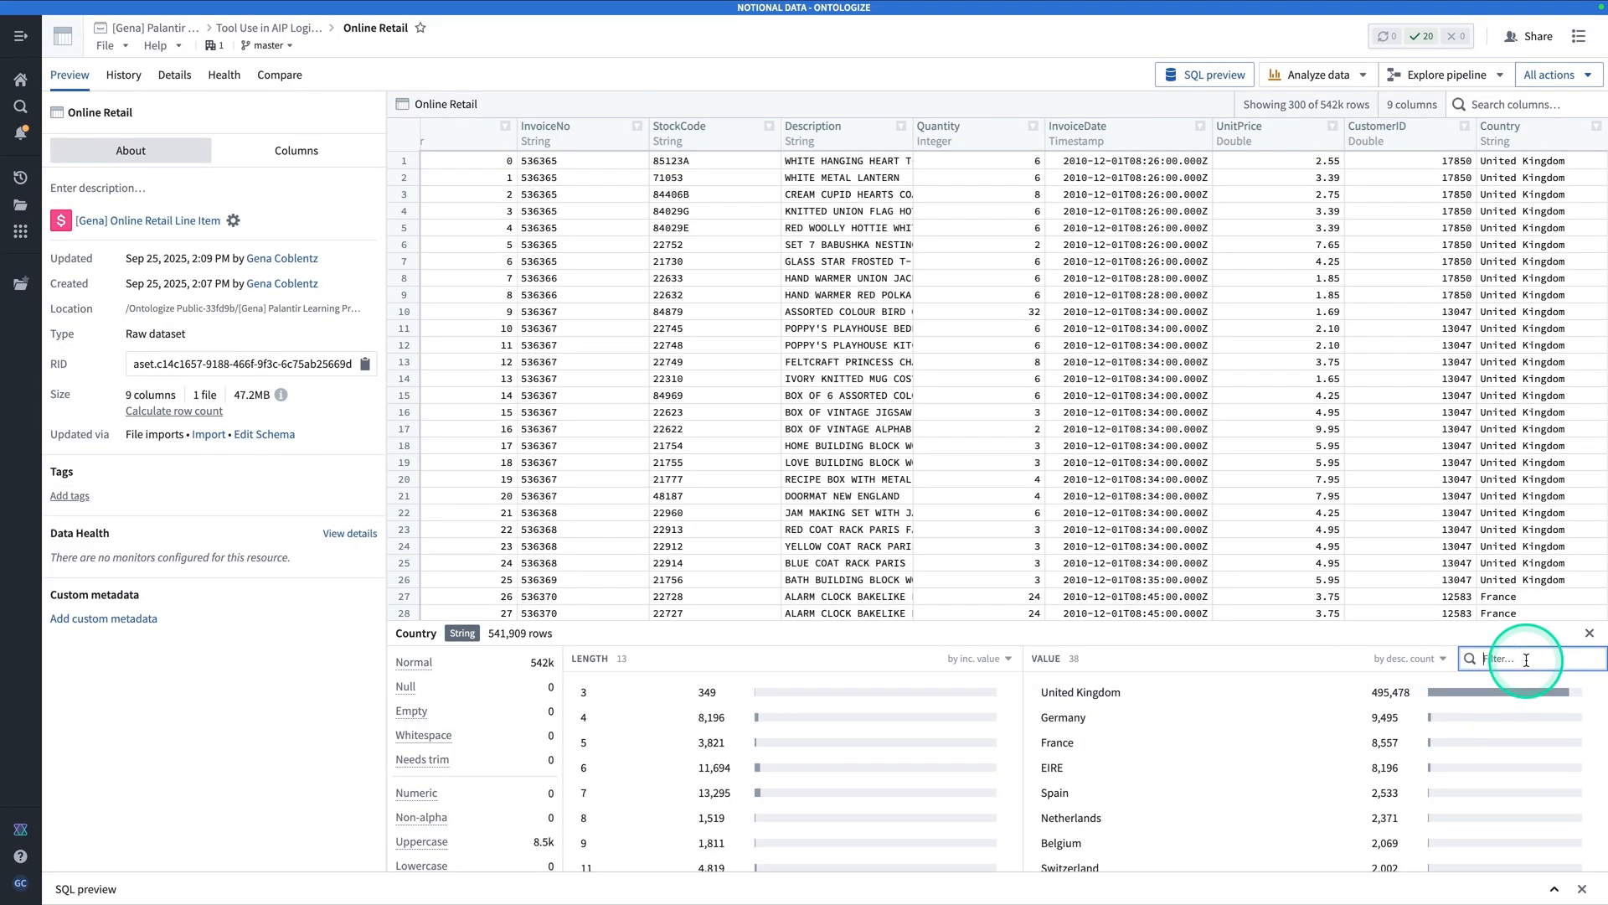
type("USA")
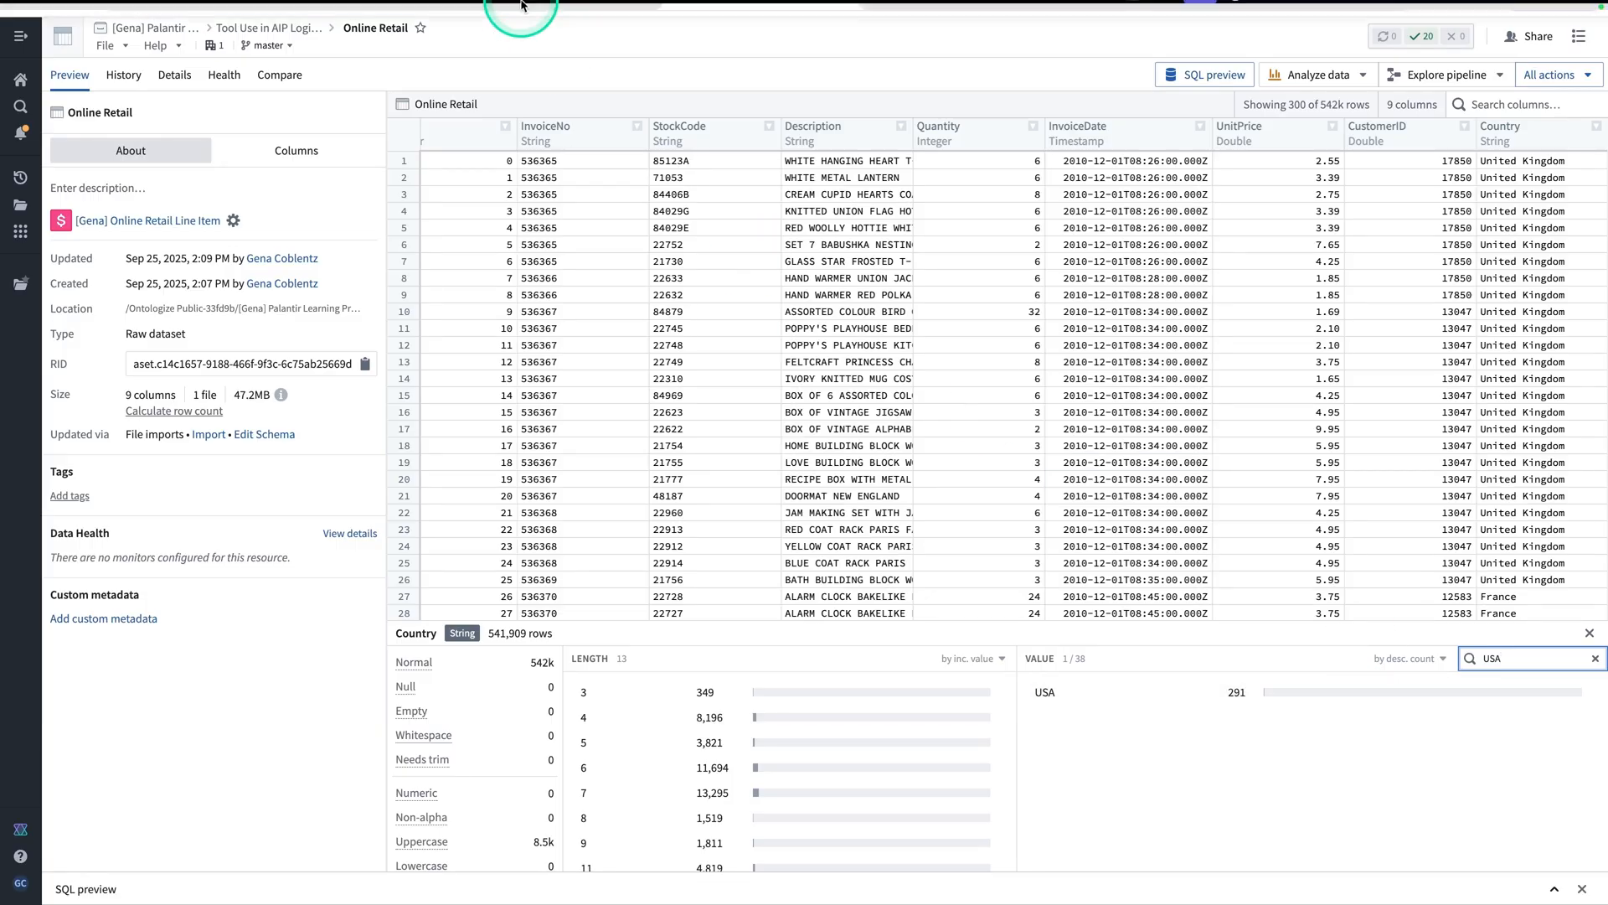
left_click(1585, 660)
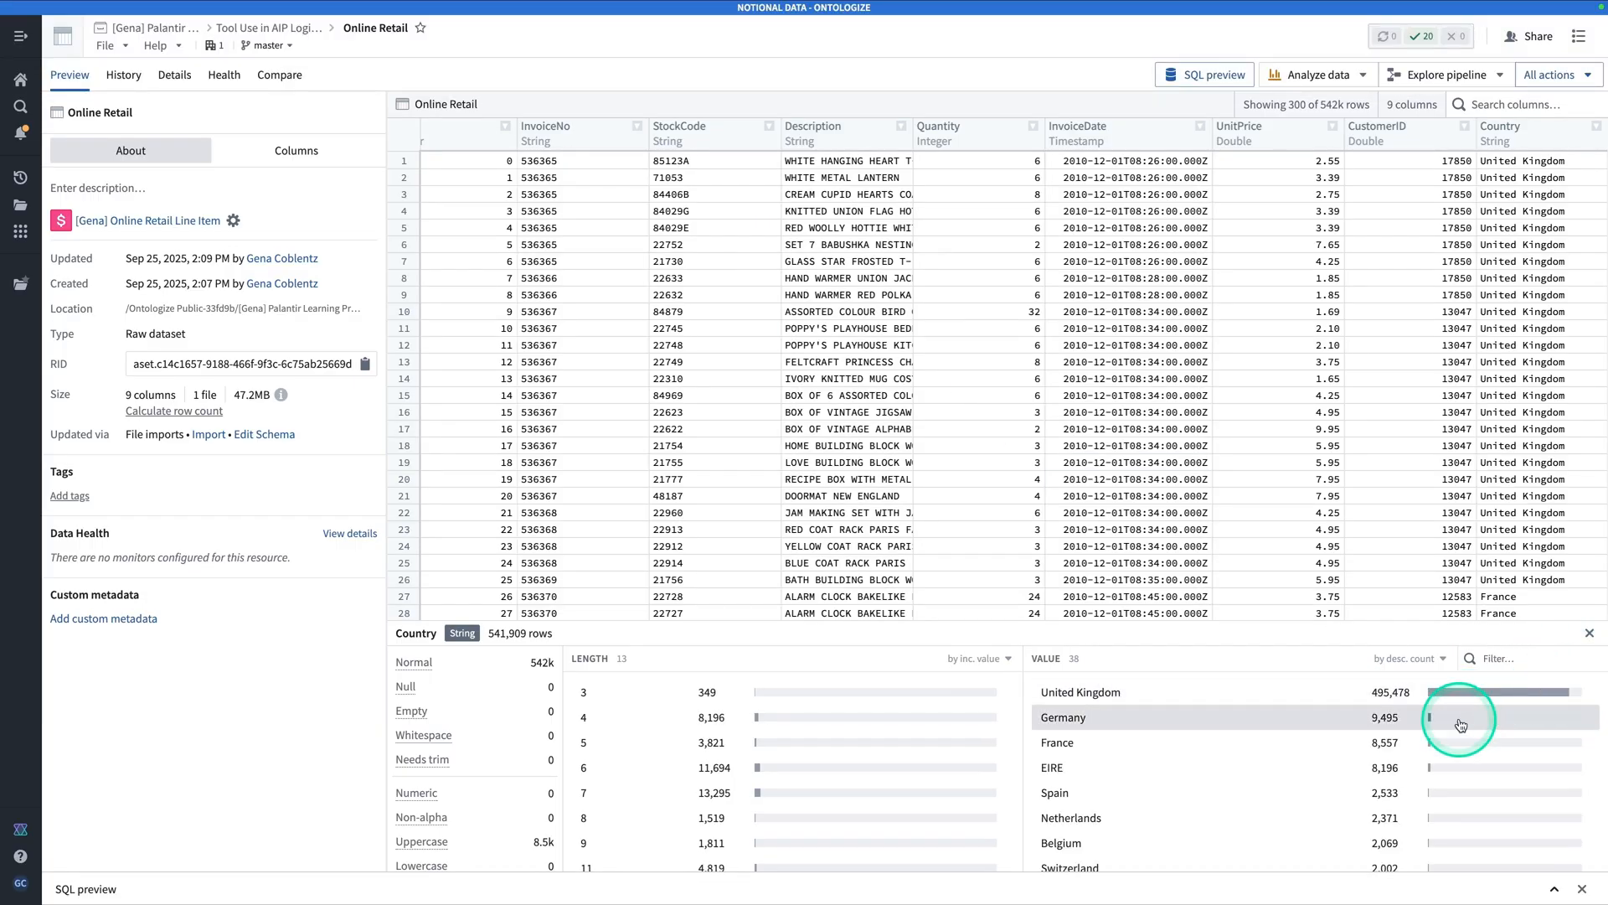
scroll(1454, 712, "down", 1)
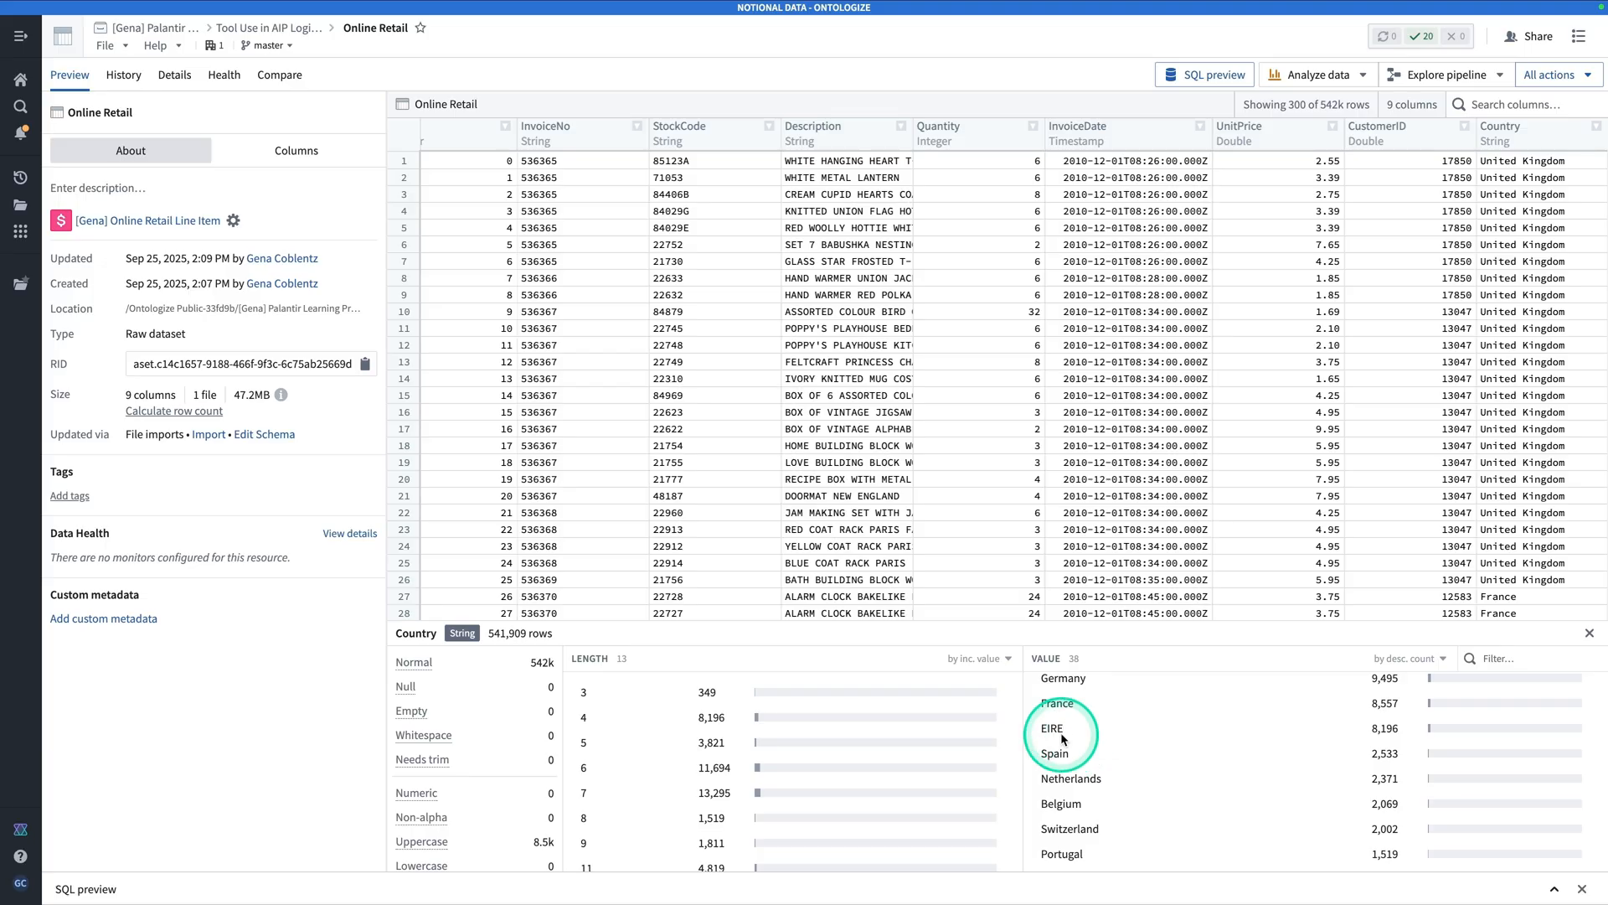
scroll(1063, 731, "up", 1)
Return to the Online Orders Expert logic and run a preview with the question "How many orders are from Ireland?"
mouse_move(419, 9)
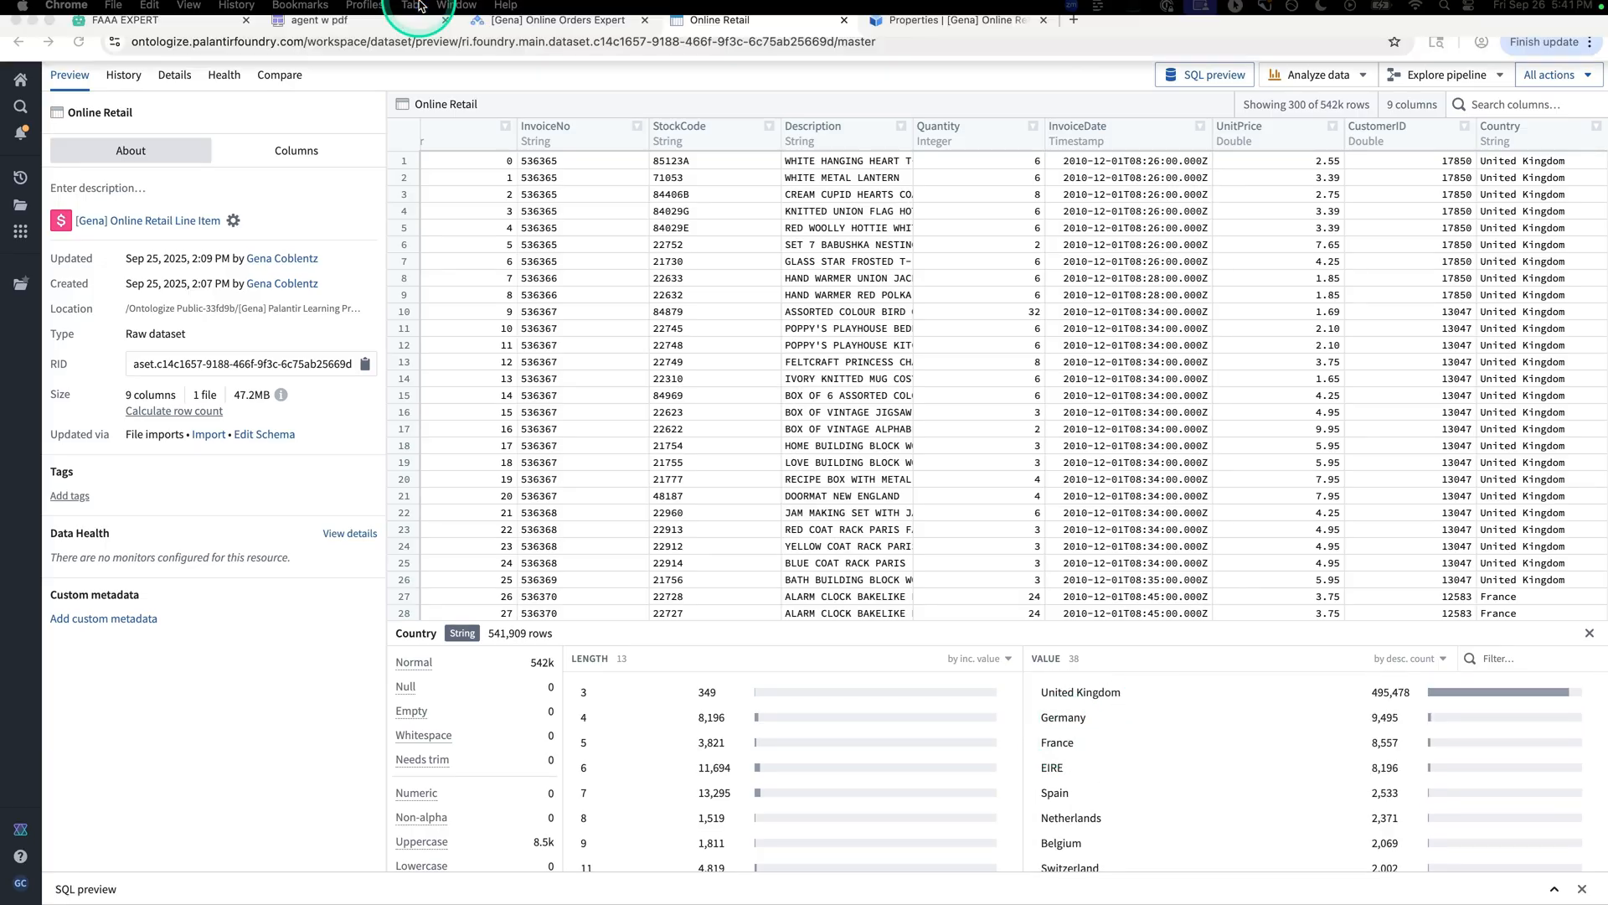
left_click(557, 37)
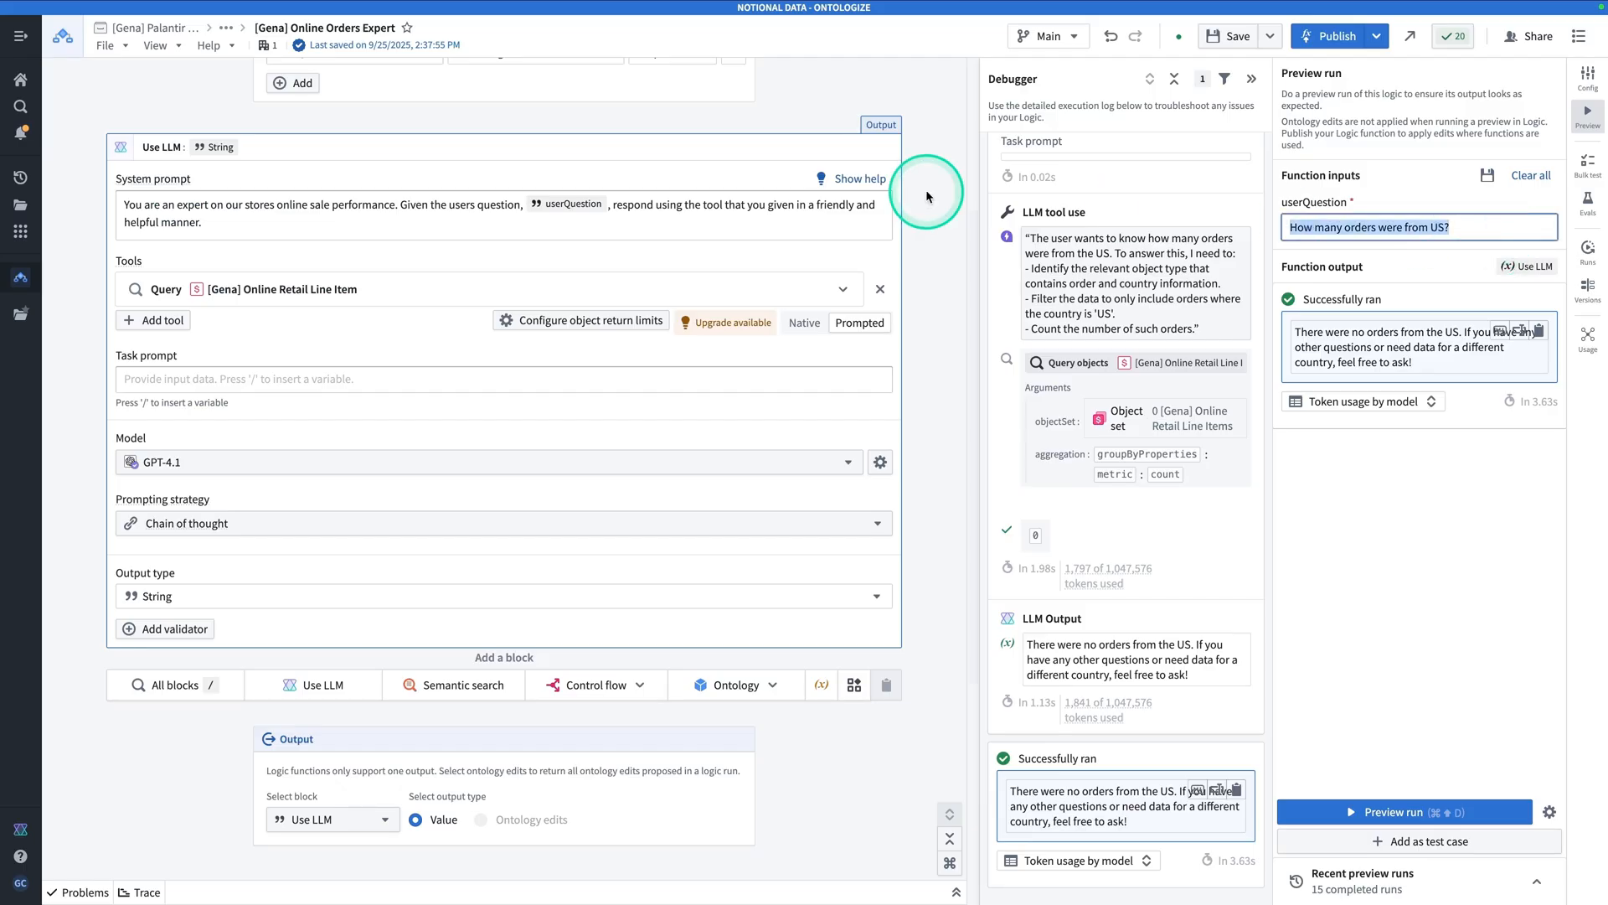
type("How many")
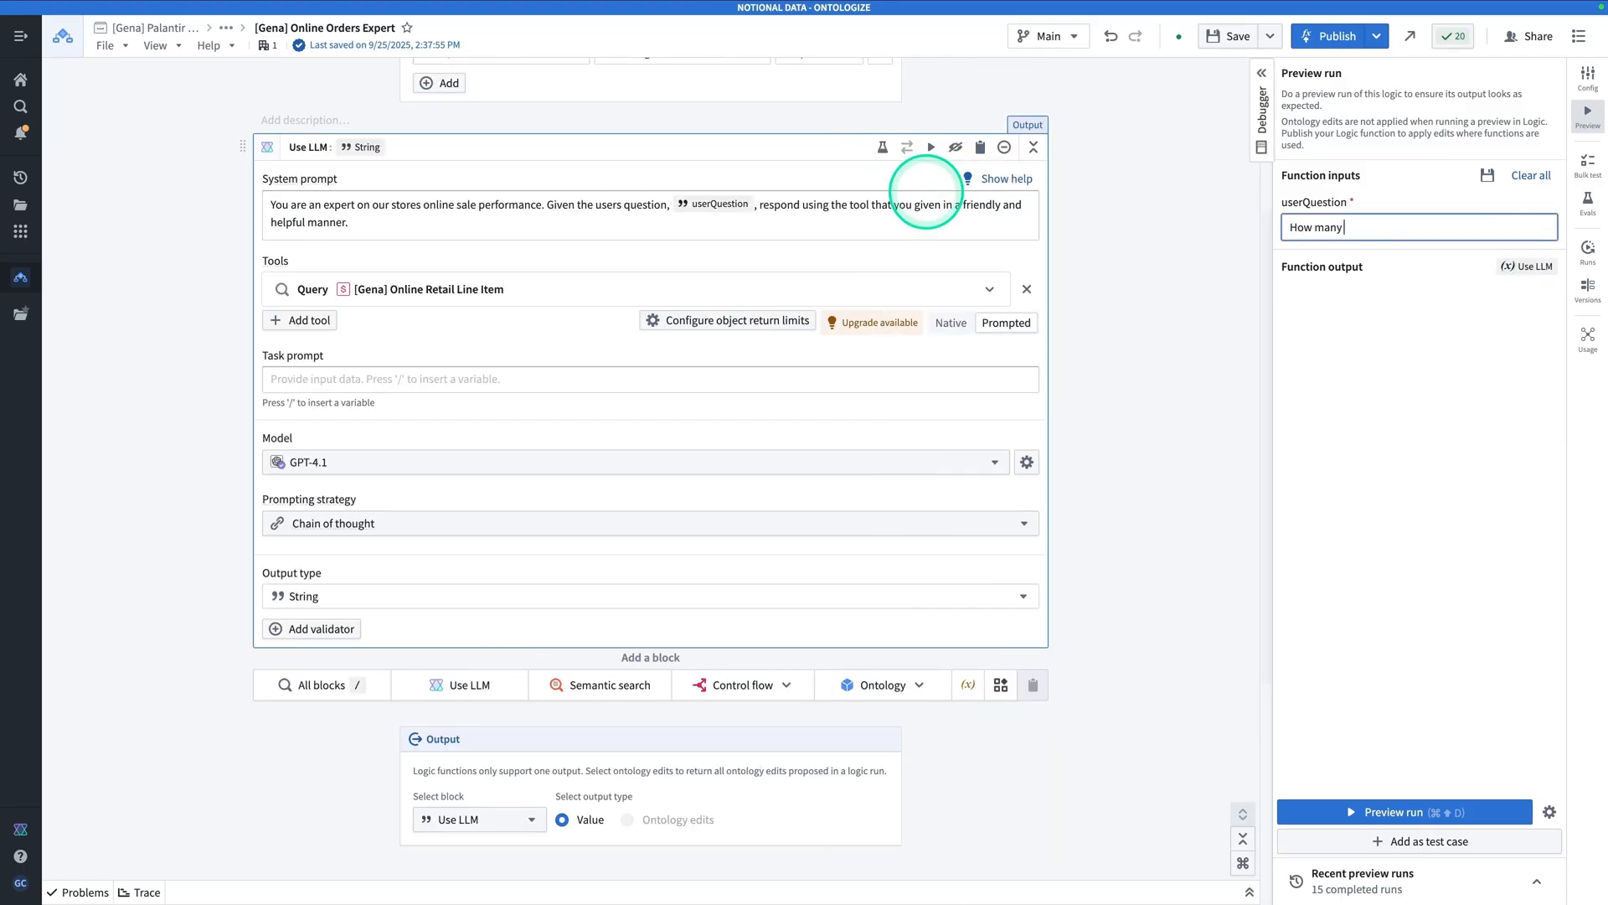
type(" orders are from Ireland?")
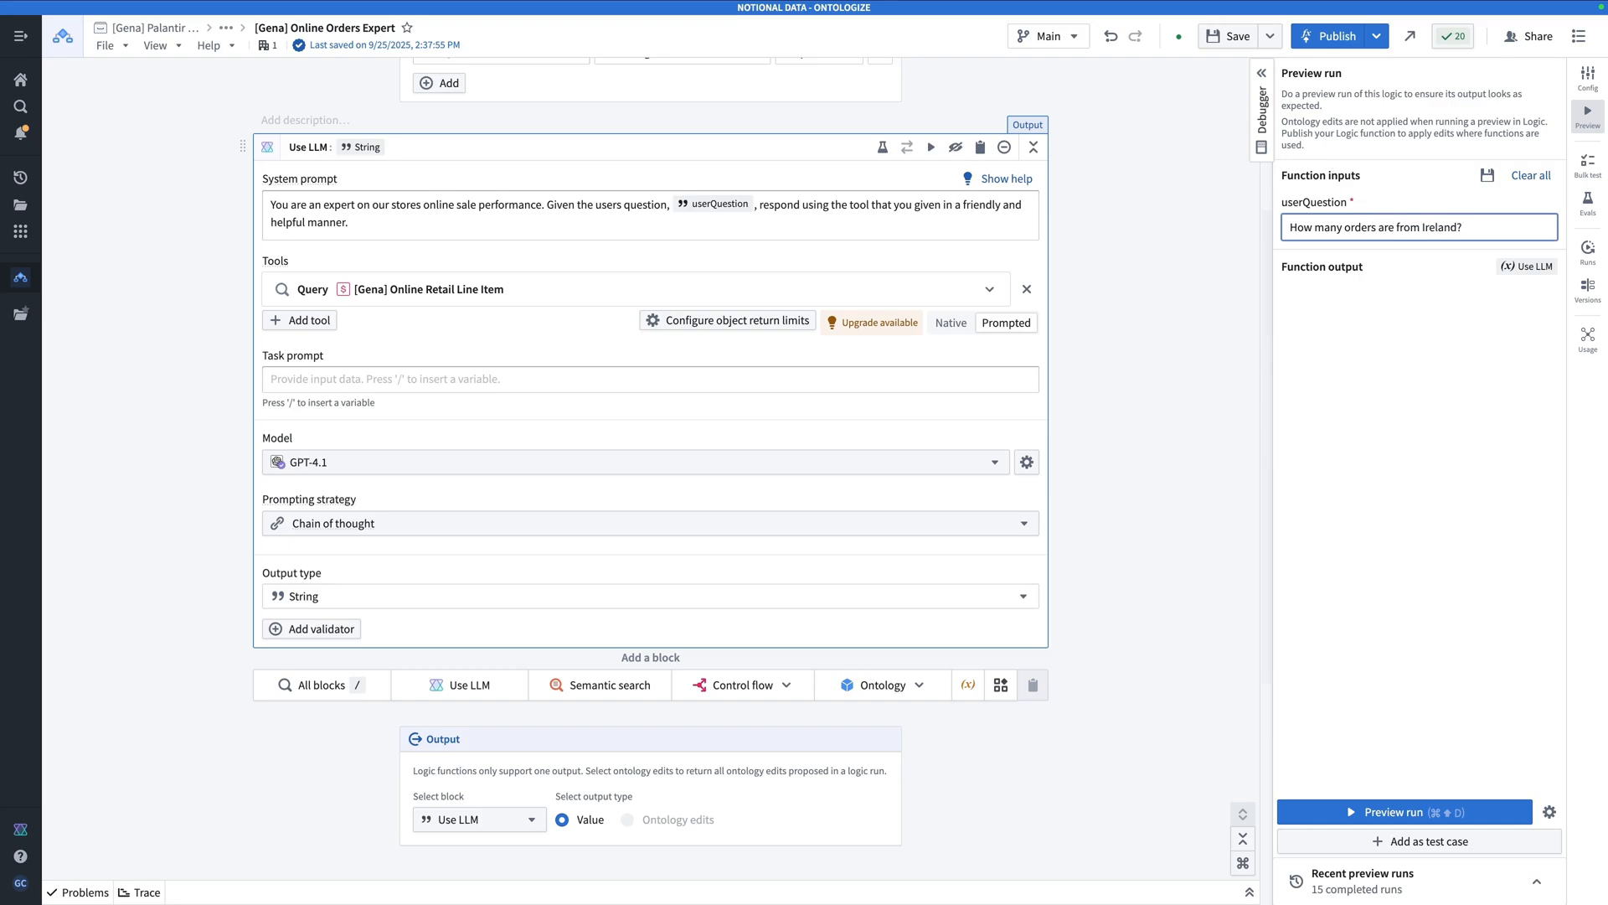
left_click(1407, 811)
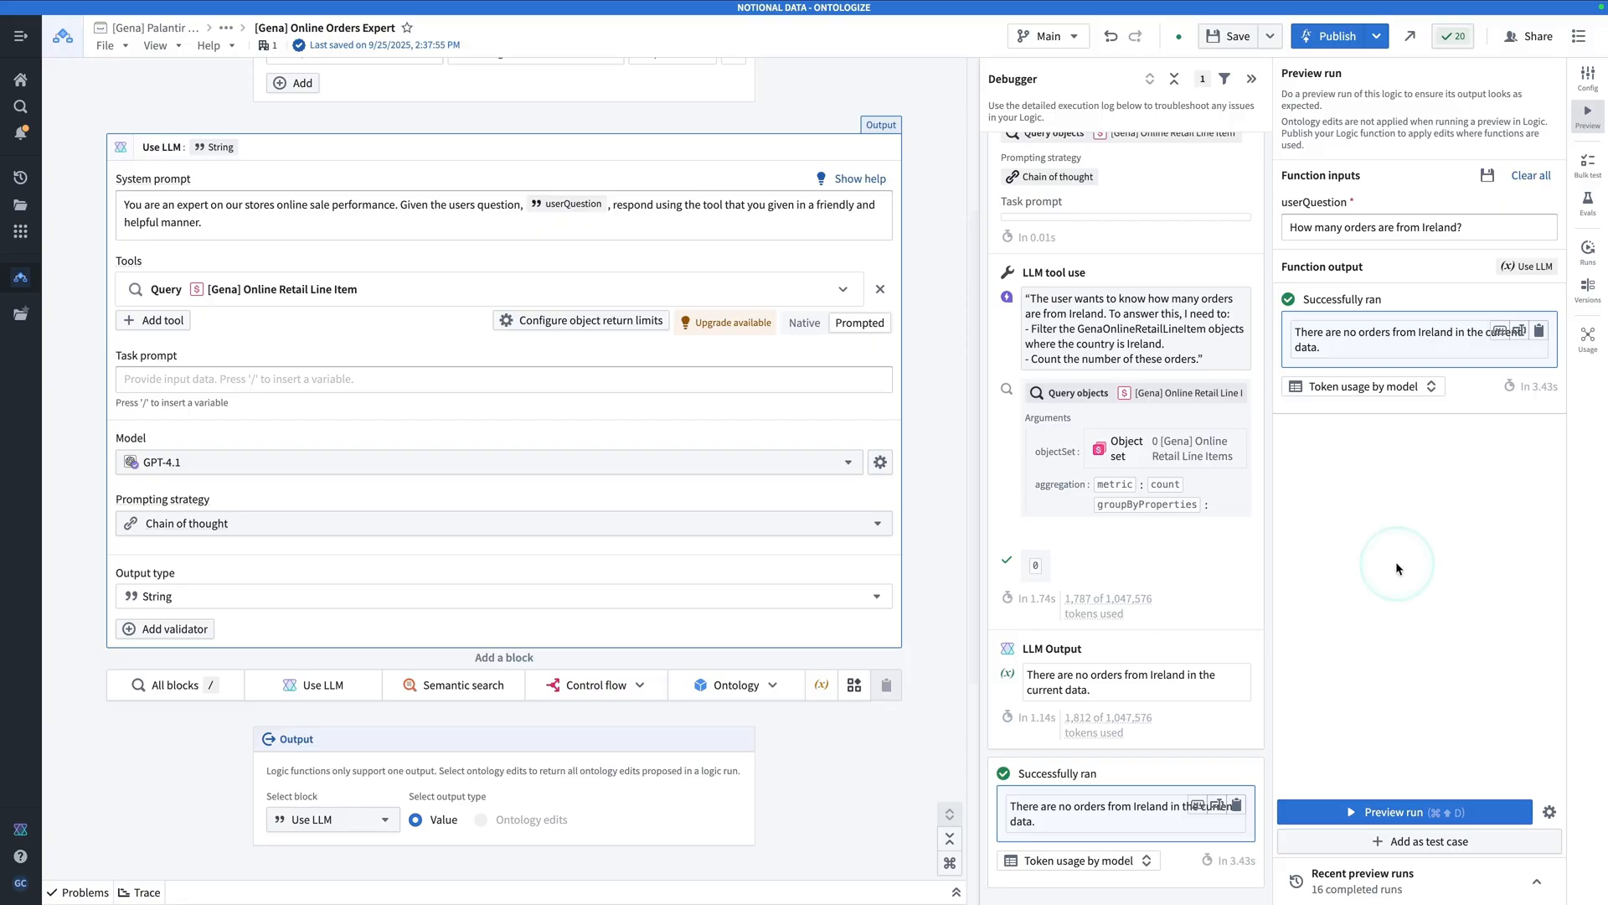
Show the raw prompt of the Ireland run in the debugger and examine the property names and descriptions passed to the model
scroll(1181, 248, "up", 3)
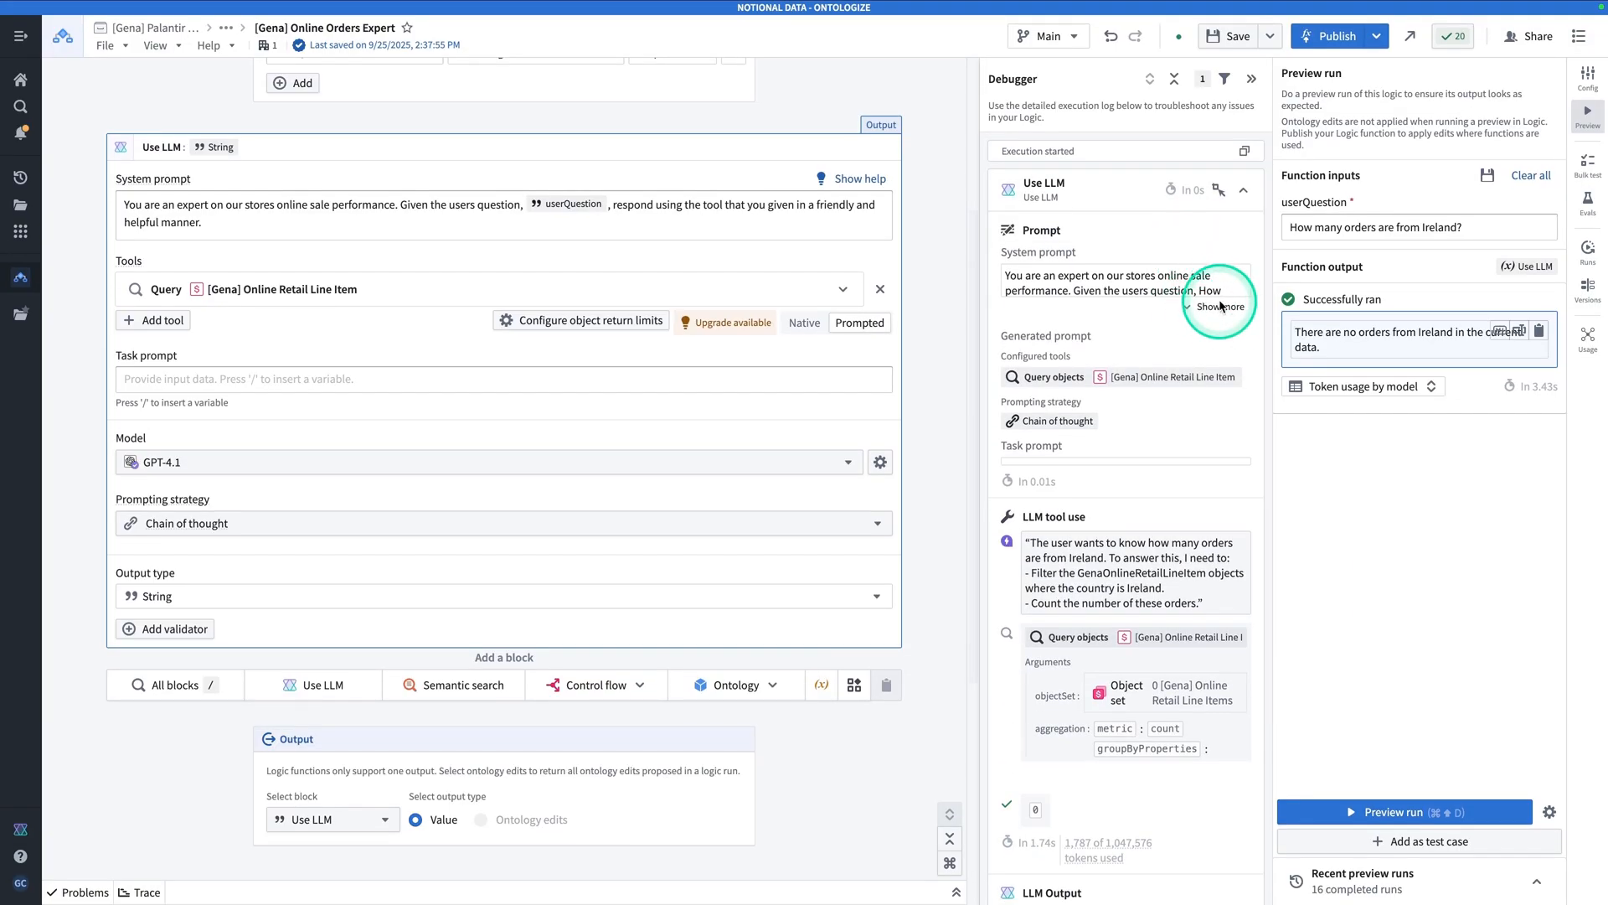
left_click(1220, 231)
scroll(1239, 334, "down", 5)
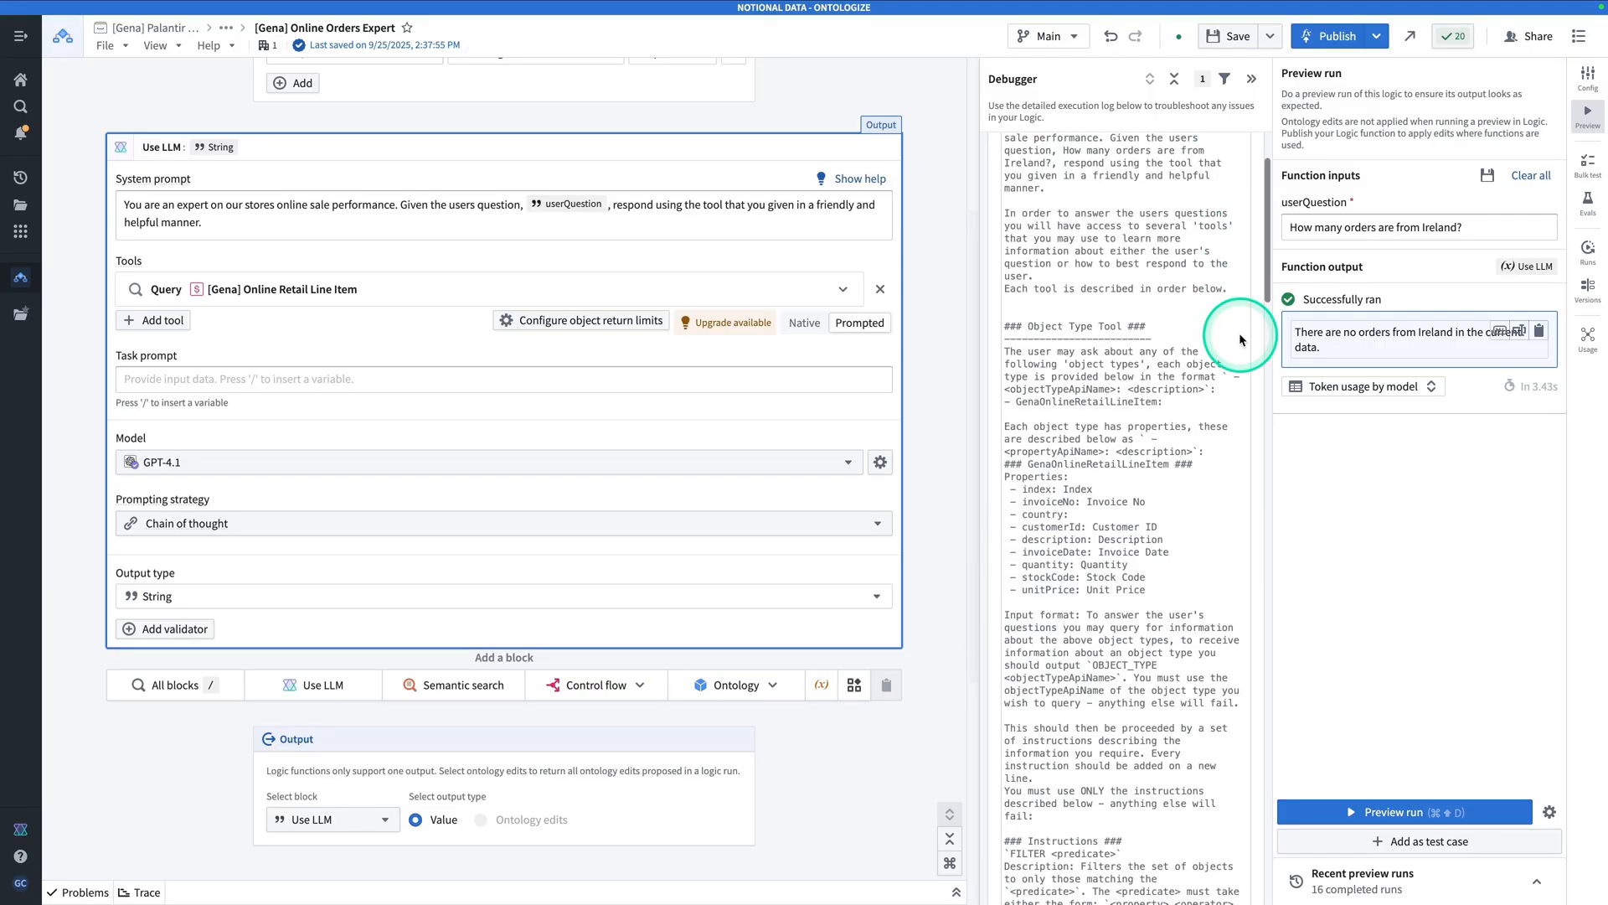
left_click_drag(1001, 298, 1164, 456)
left_click(1181, 556)
left_click(1061, 450)
left_click(1041, 453)
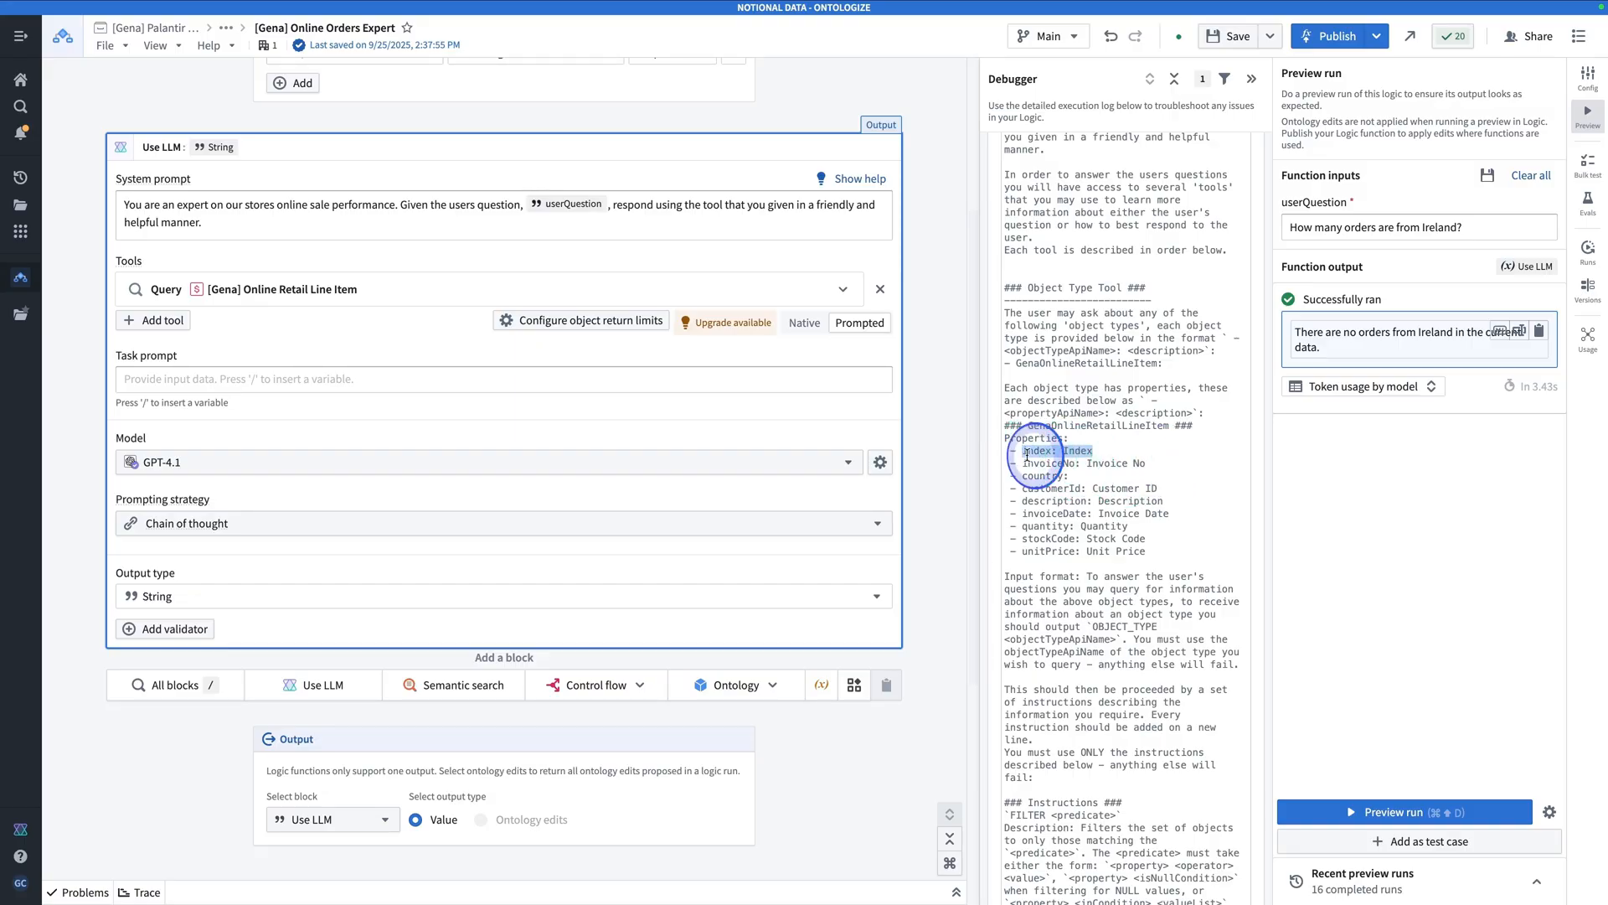
left_click_drag(1024, 451, 1123, 455)
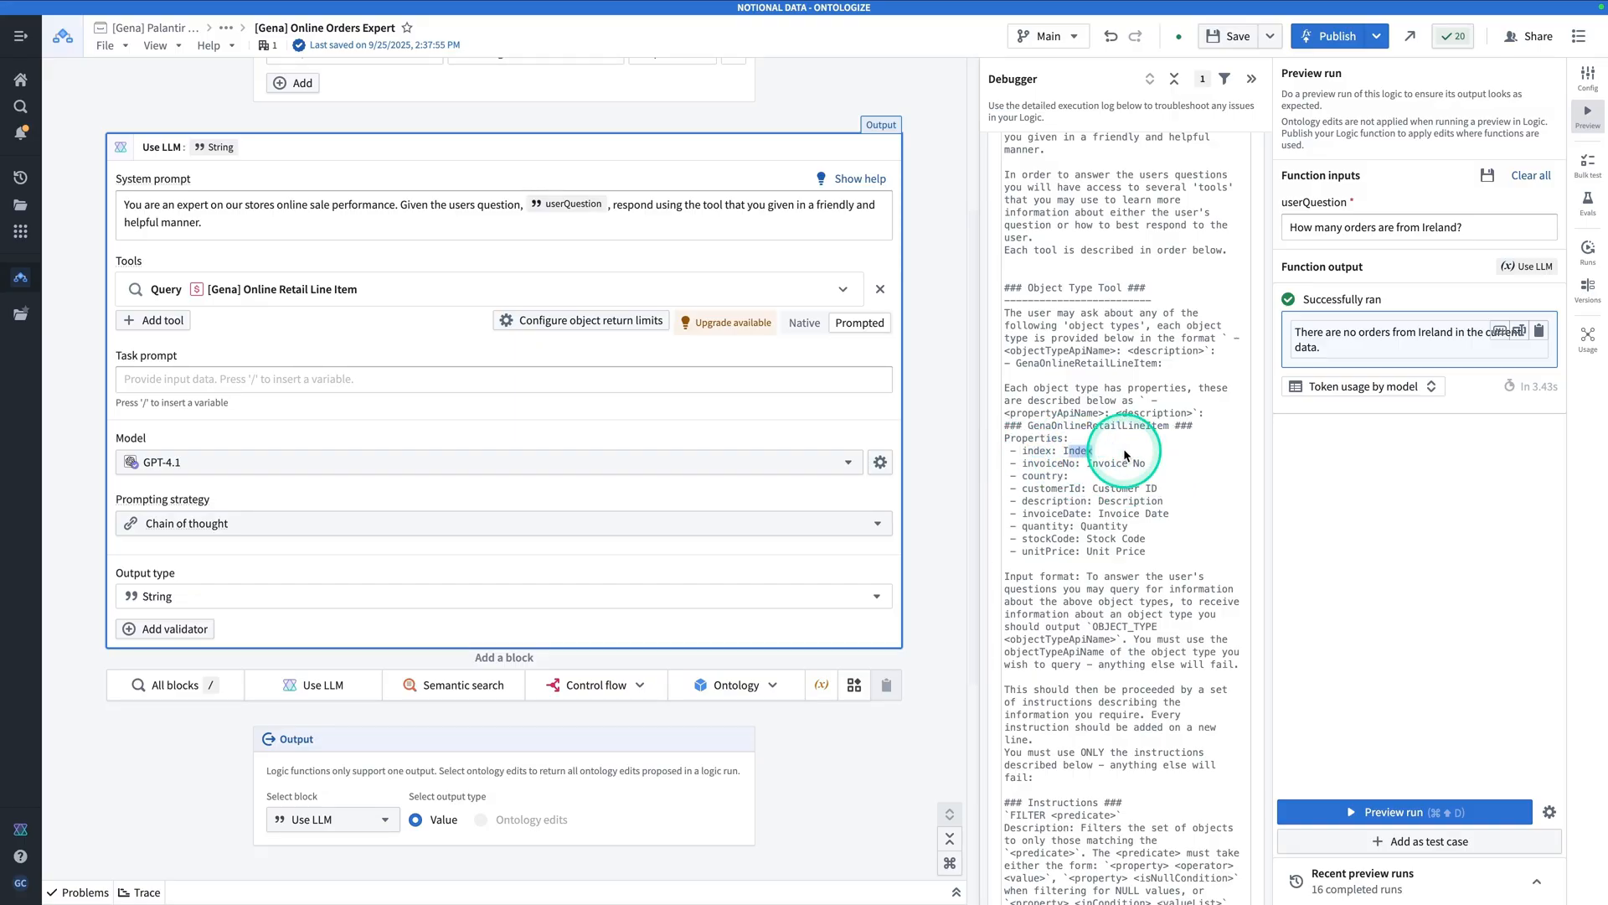
left_click(1123, 455)
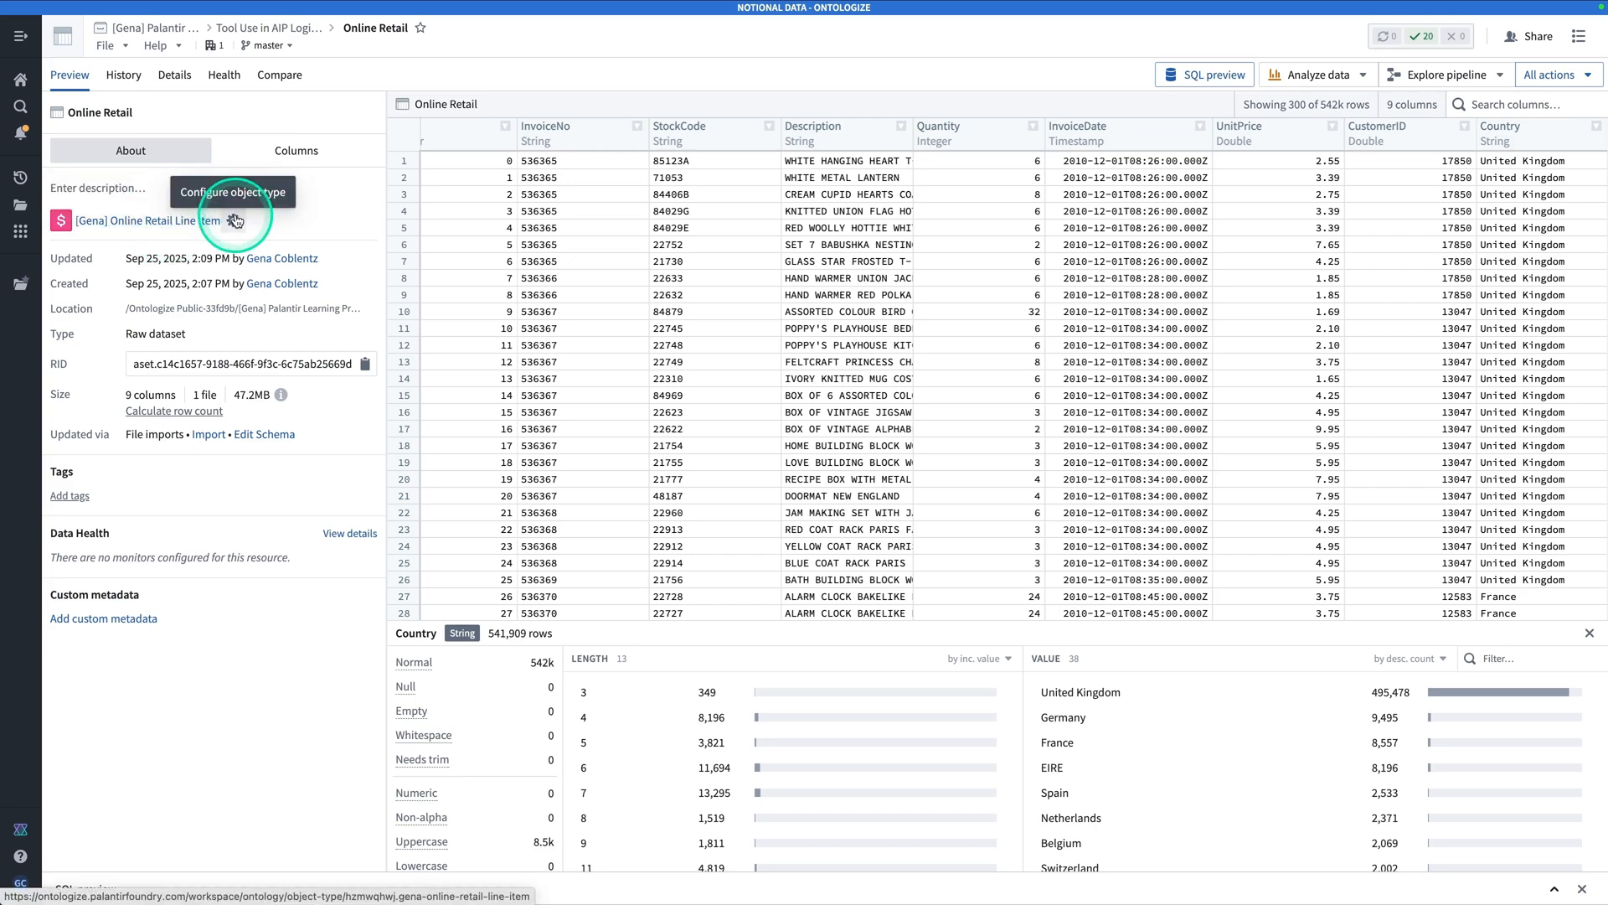
Copy all Country values from the Online Retail dataset and open the properties of its Online Retail Line Item object type for configuration
right_click(1263, 753)
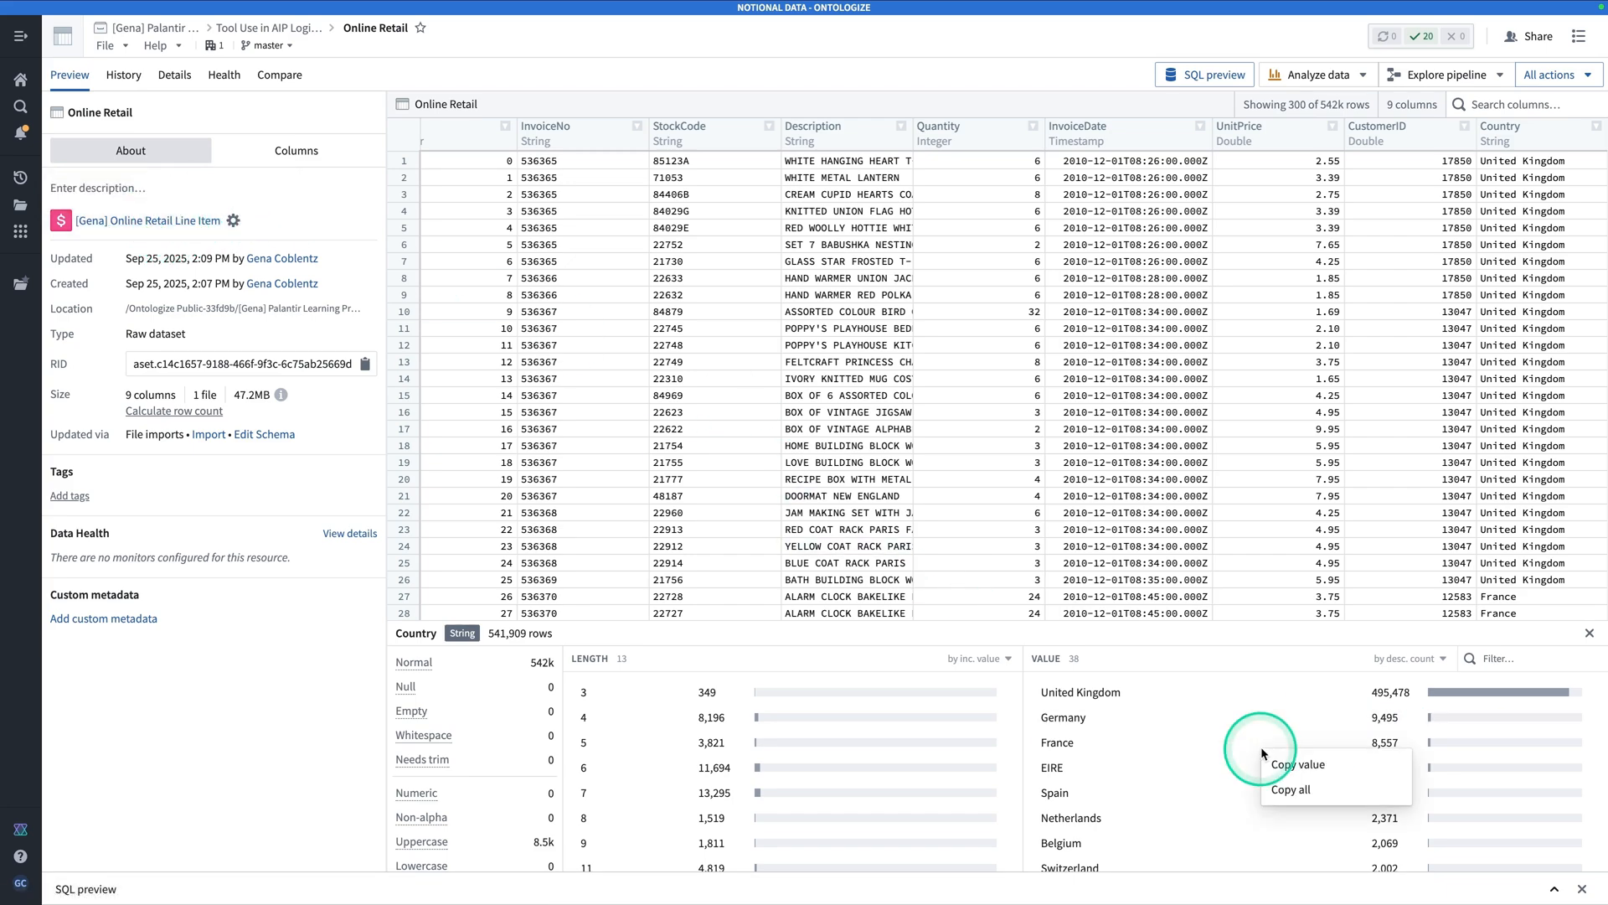
left_click(1311, 793)
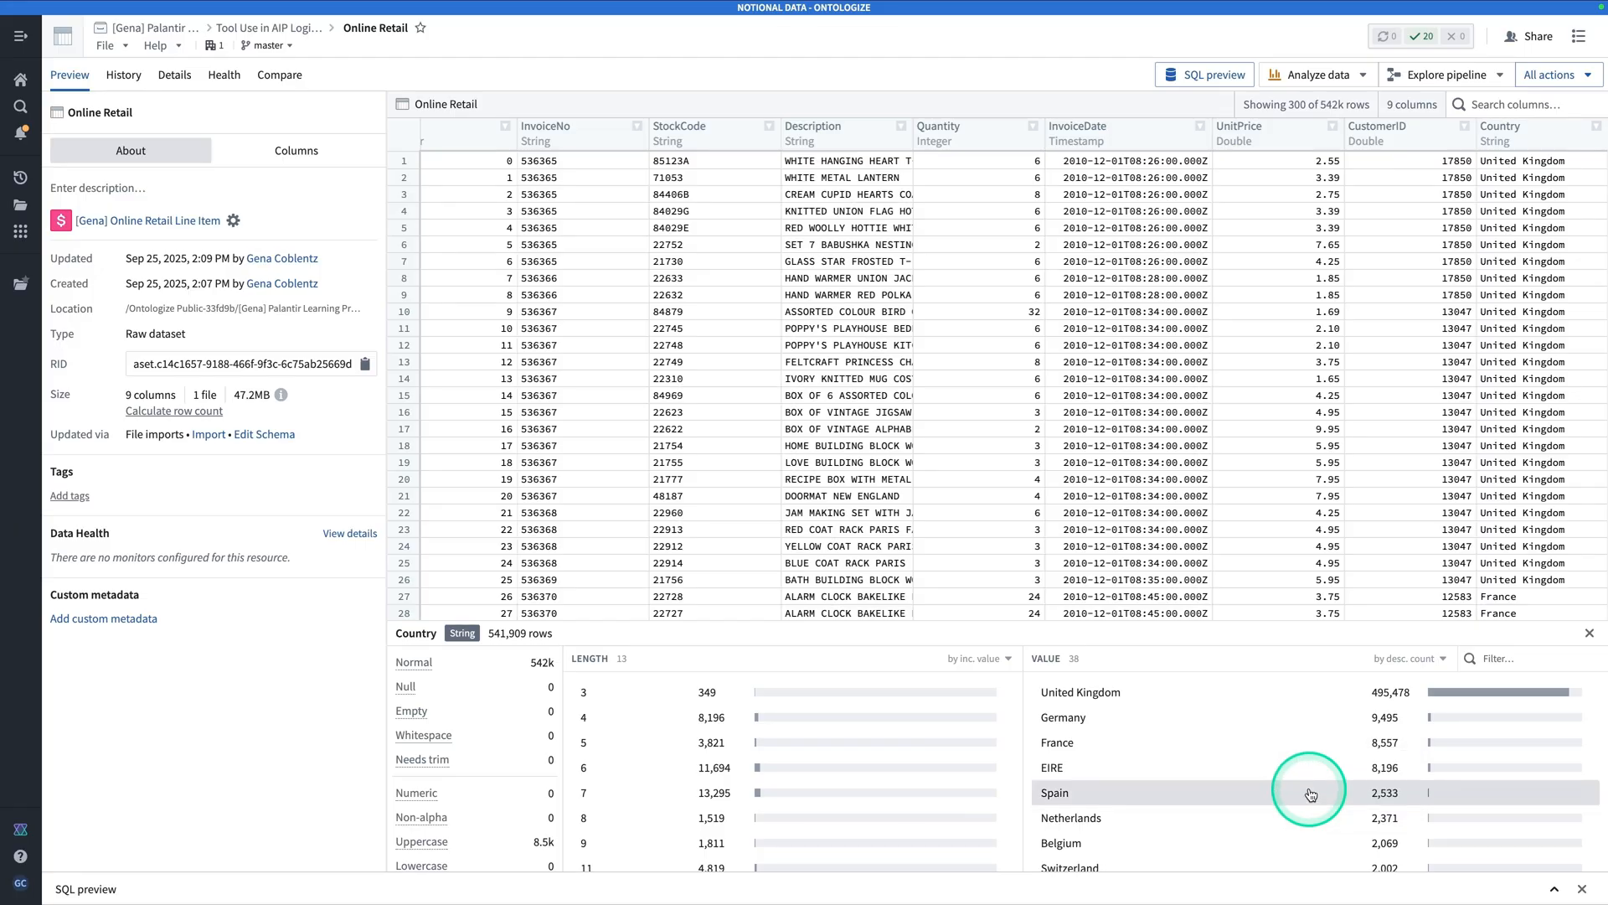
mouse_move(553, 5)
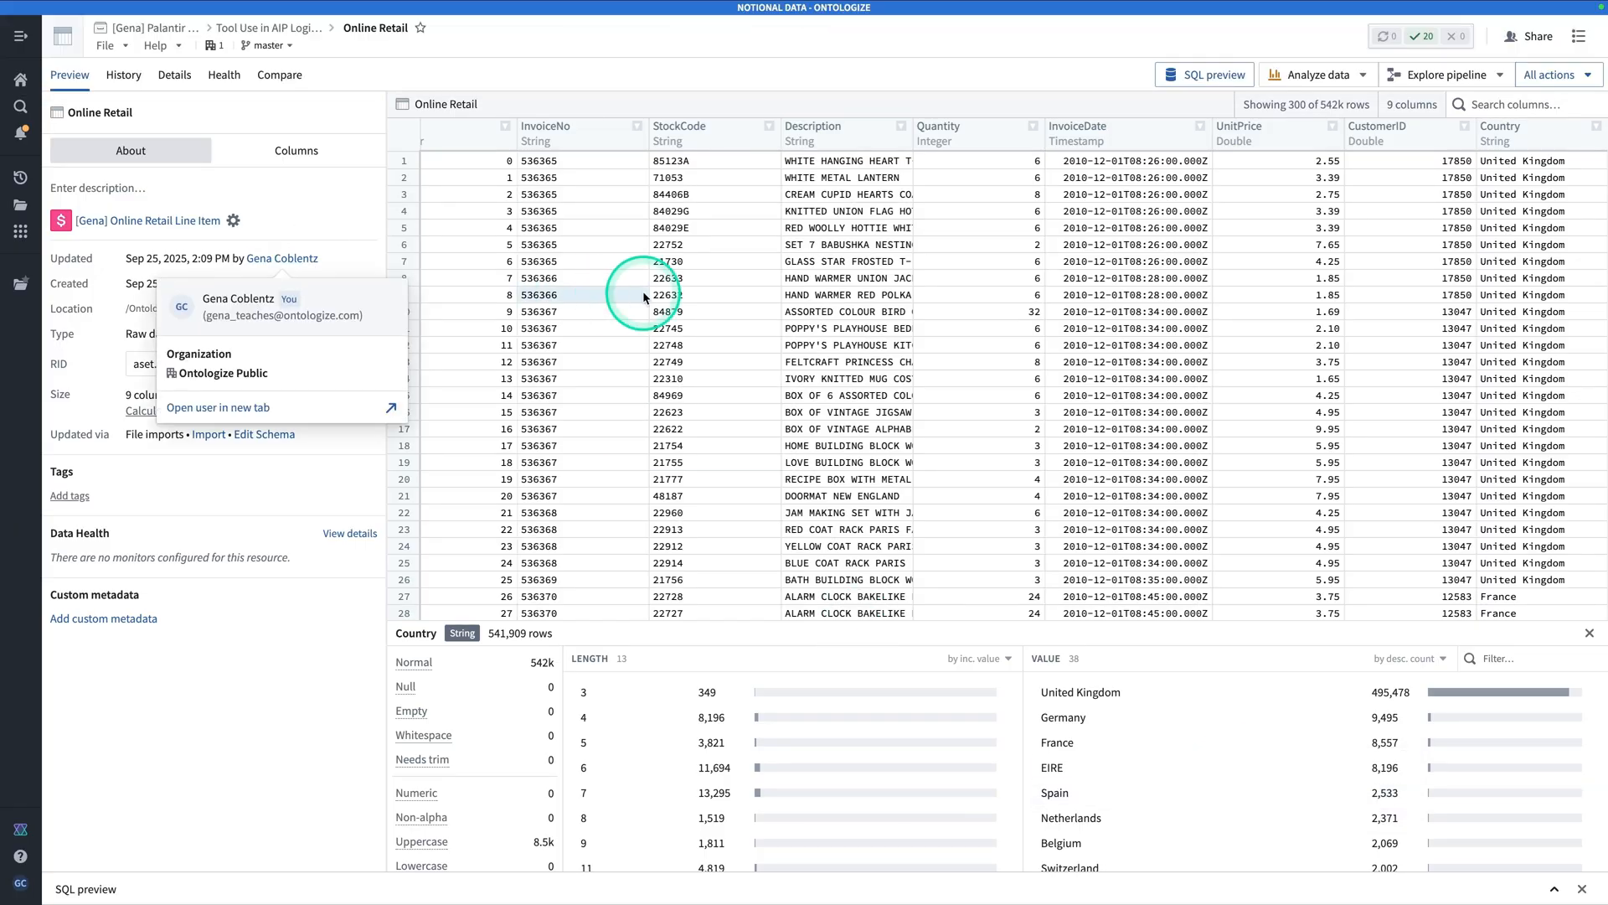
left_click(235, 222)
left_click(155, 201)
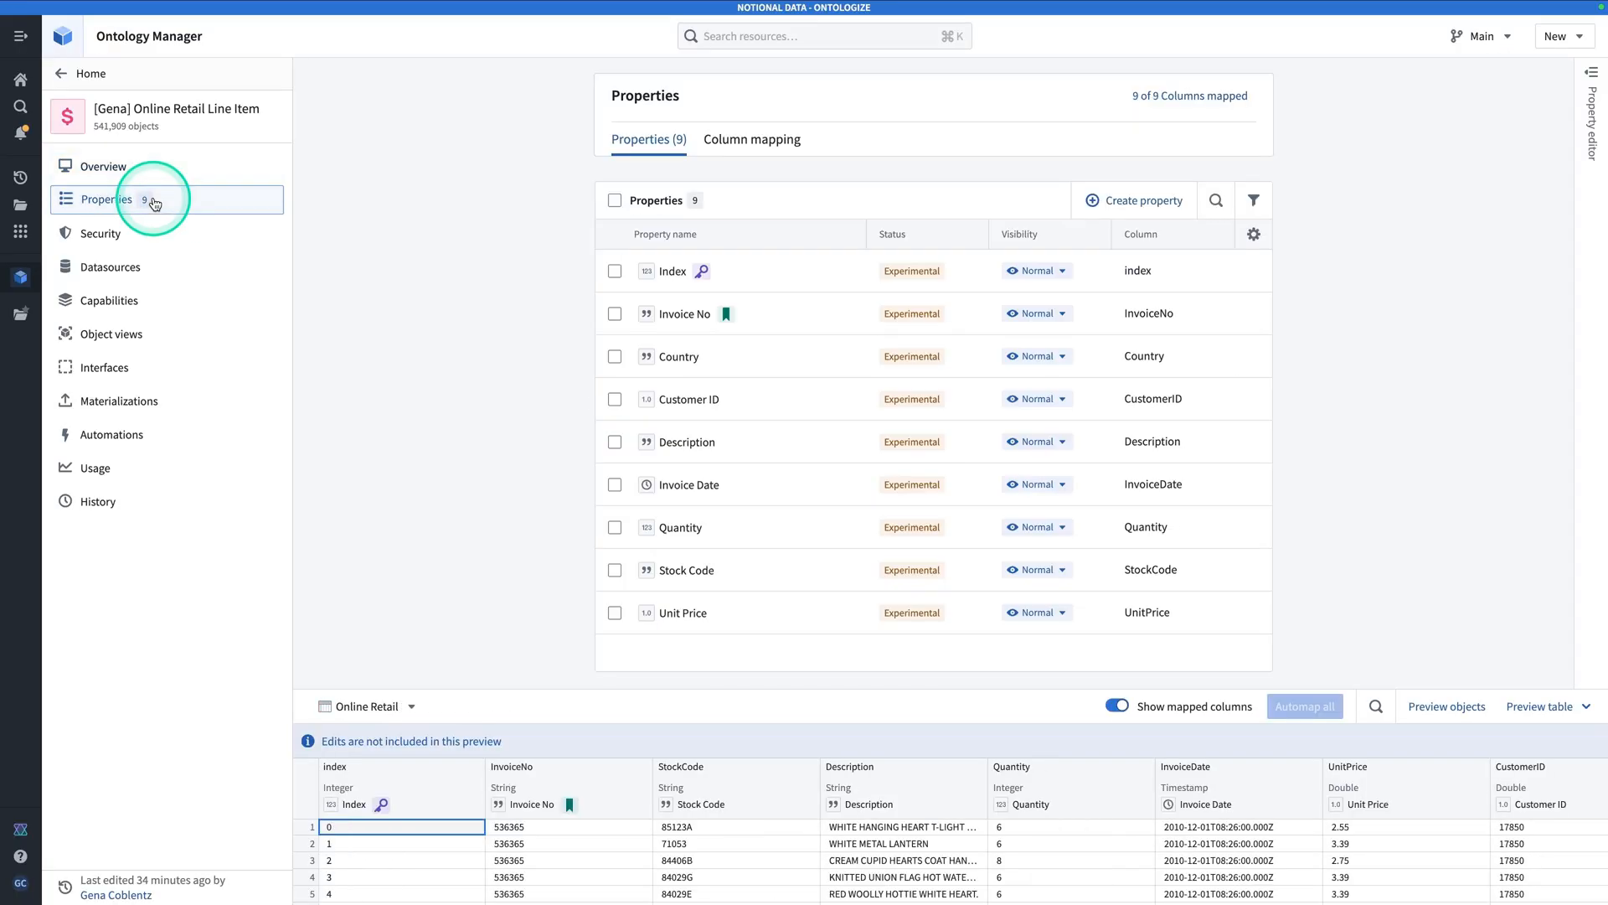
Paste the copied country list as the Country property's description and save the change to the ontology
left_click(768, 369)
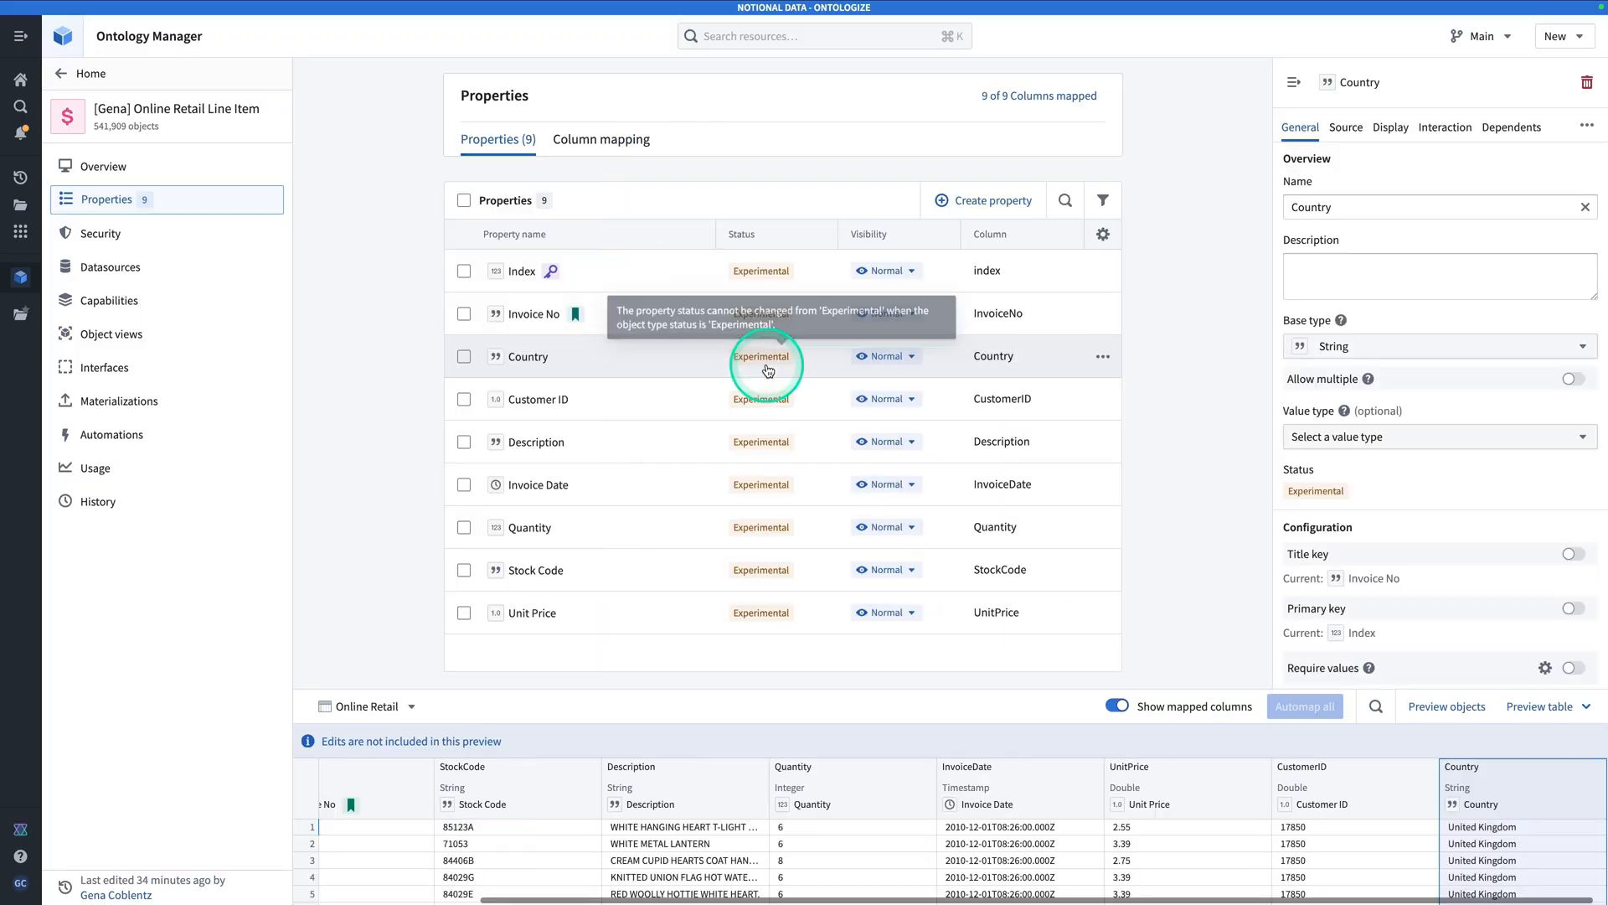
left_click(1334, 291)
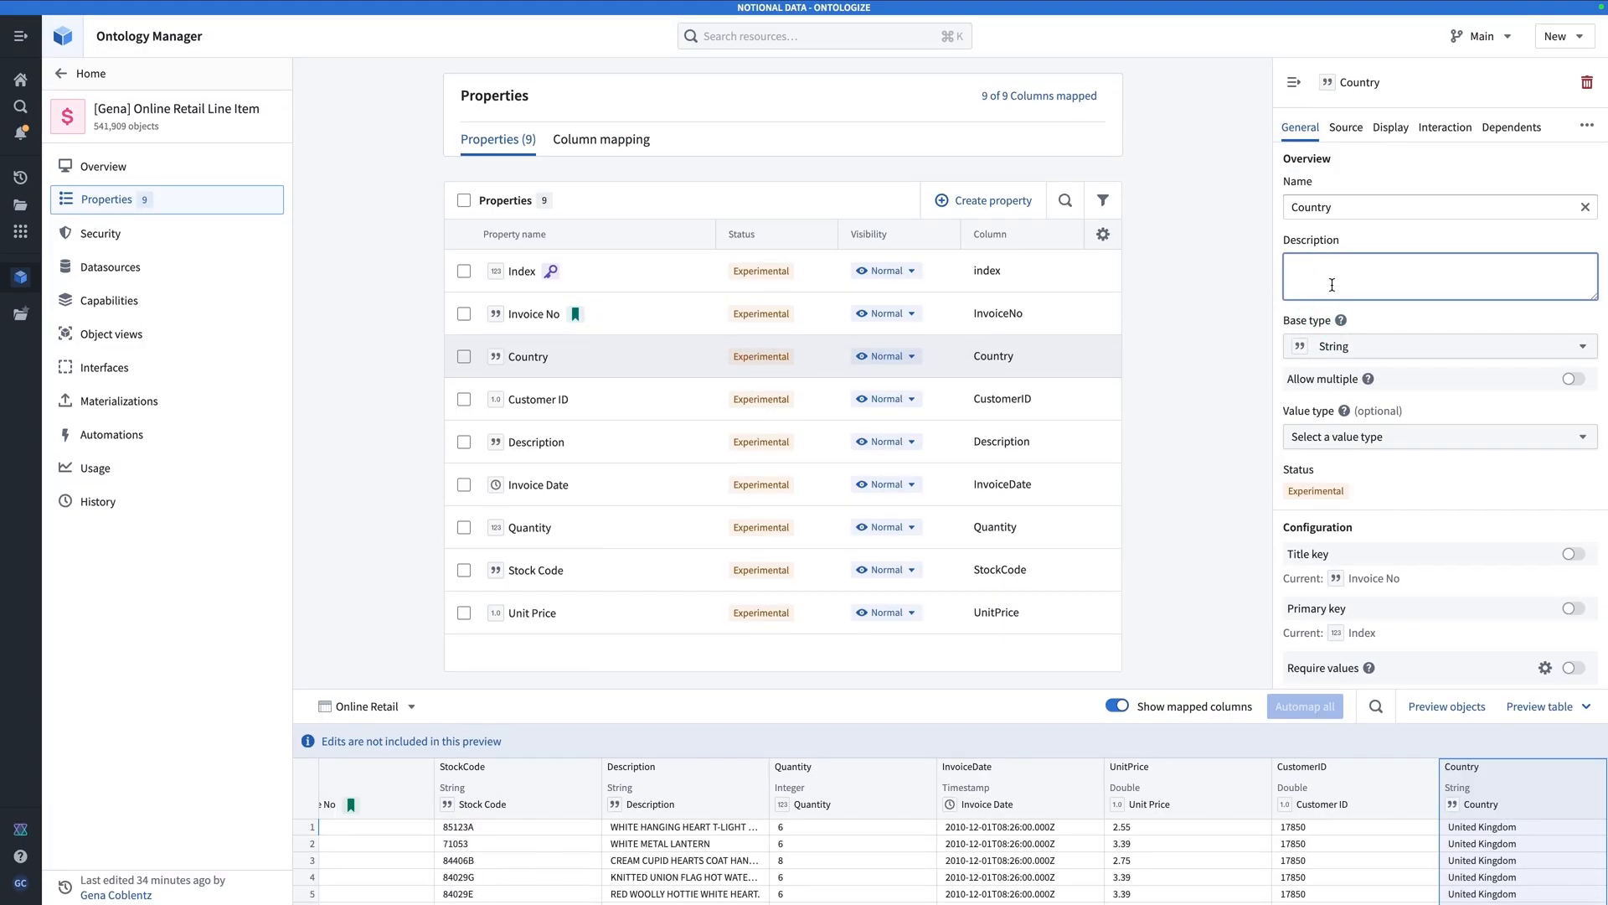
key("super+v")
scroll(1332, 284, "up", 5)
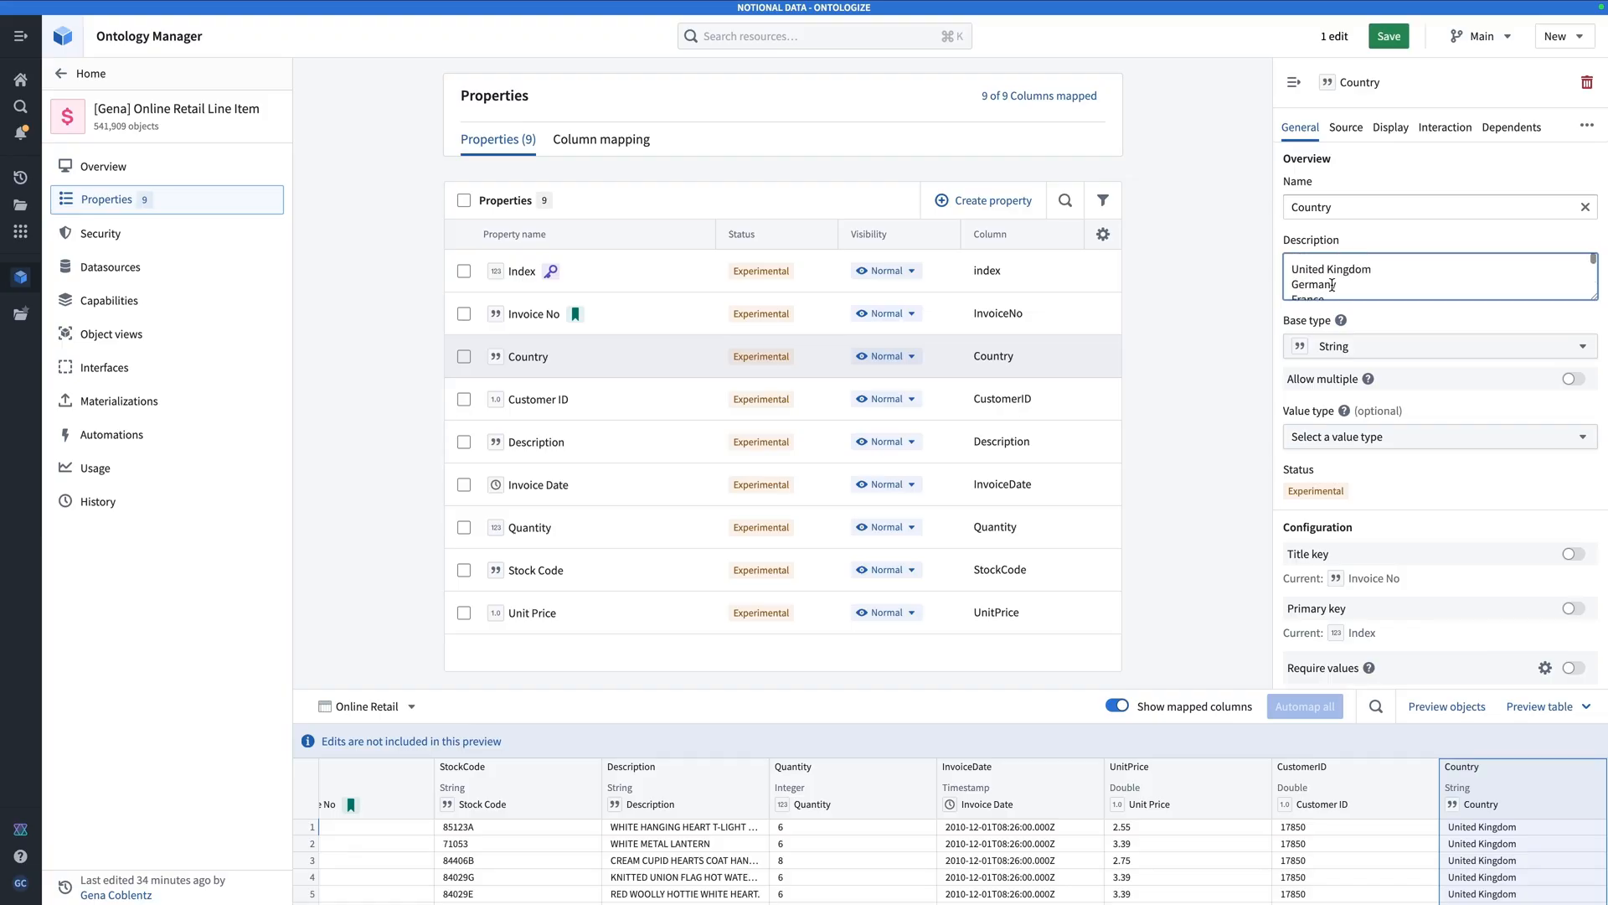
left_click(1389, 36)
left_click(1165, 695)
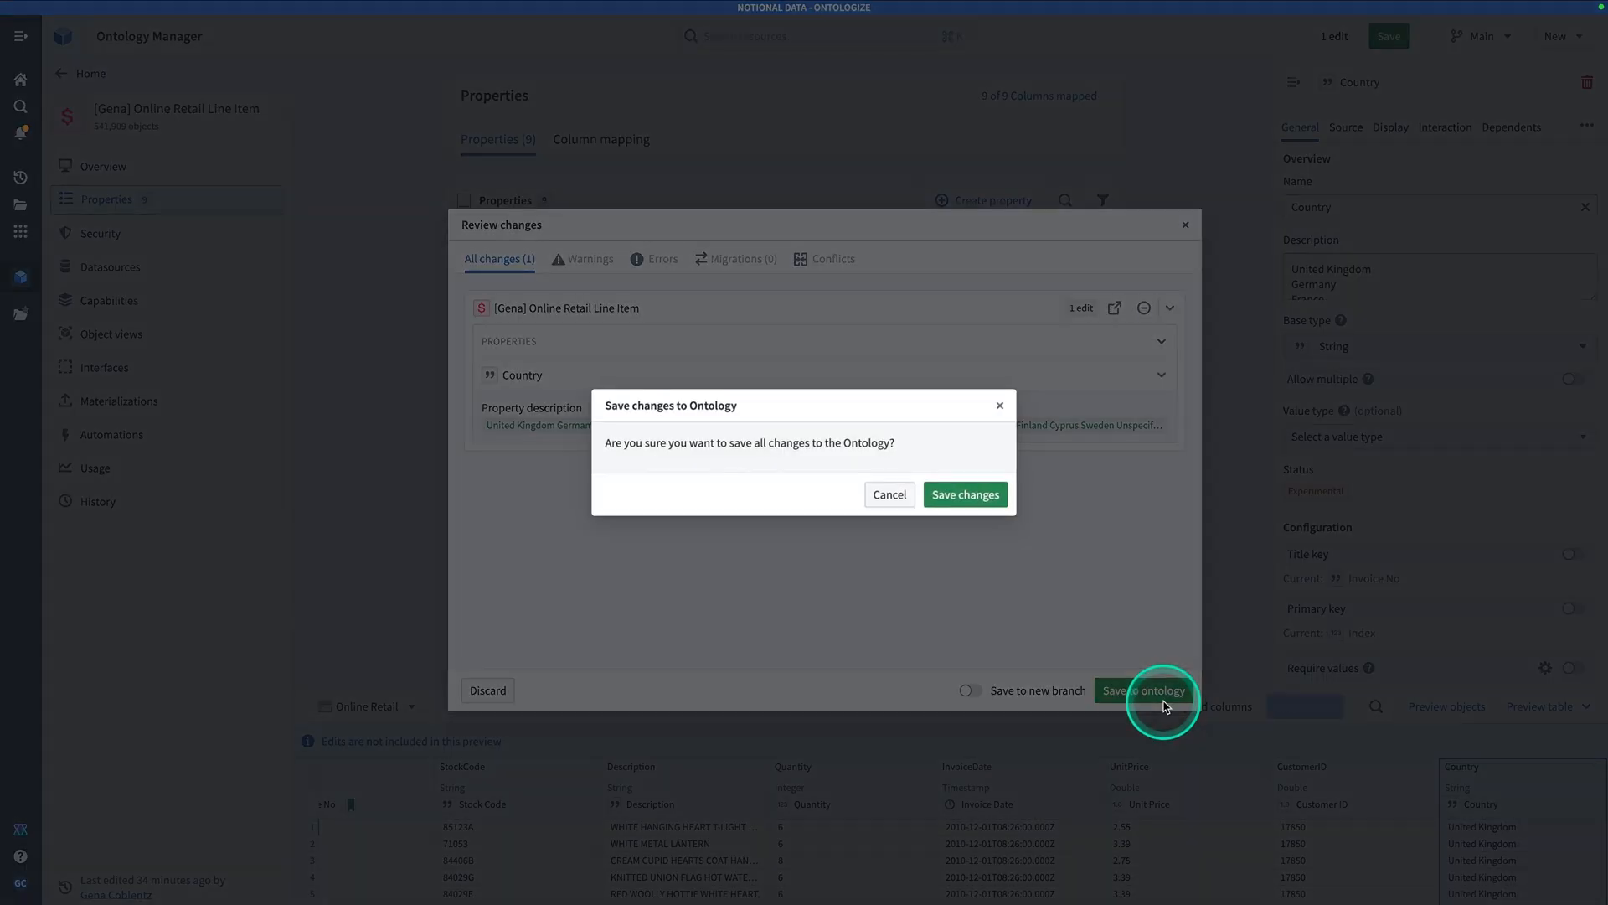
left_click(966, 494)
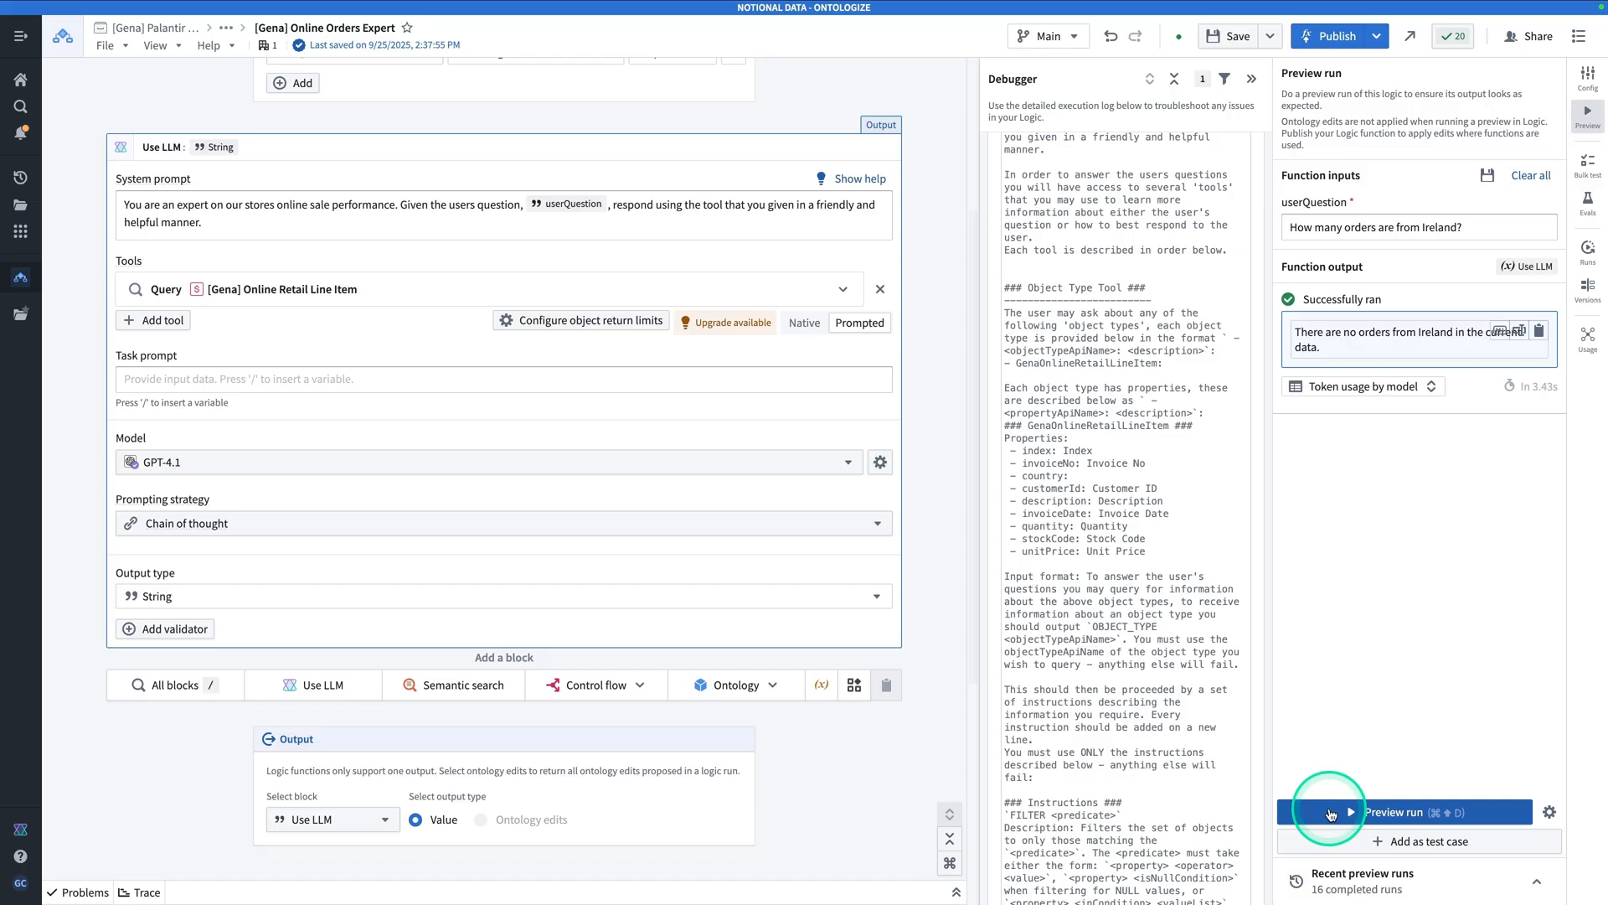
Rerun the Ireland preview in the Online Orders Expert logic, run another with "How many orders from the US" and review its LLM tool use
left_click(1375, 813)
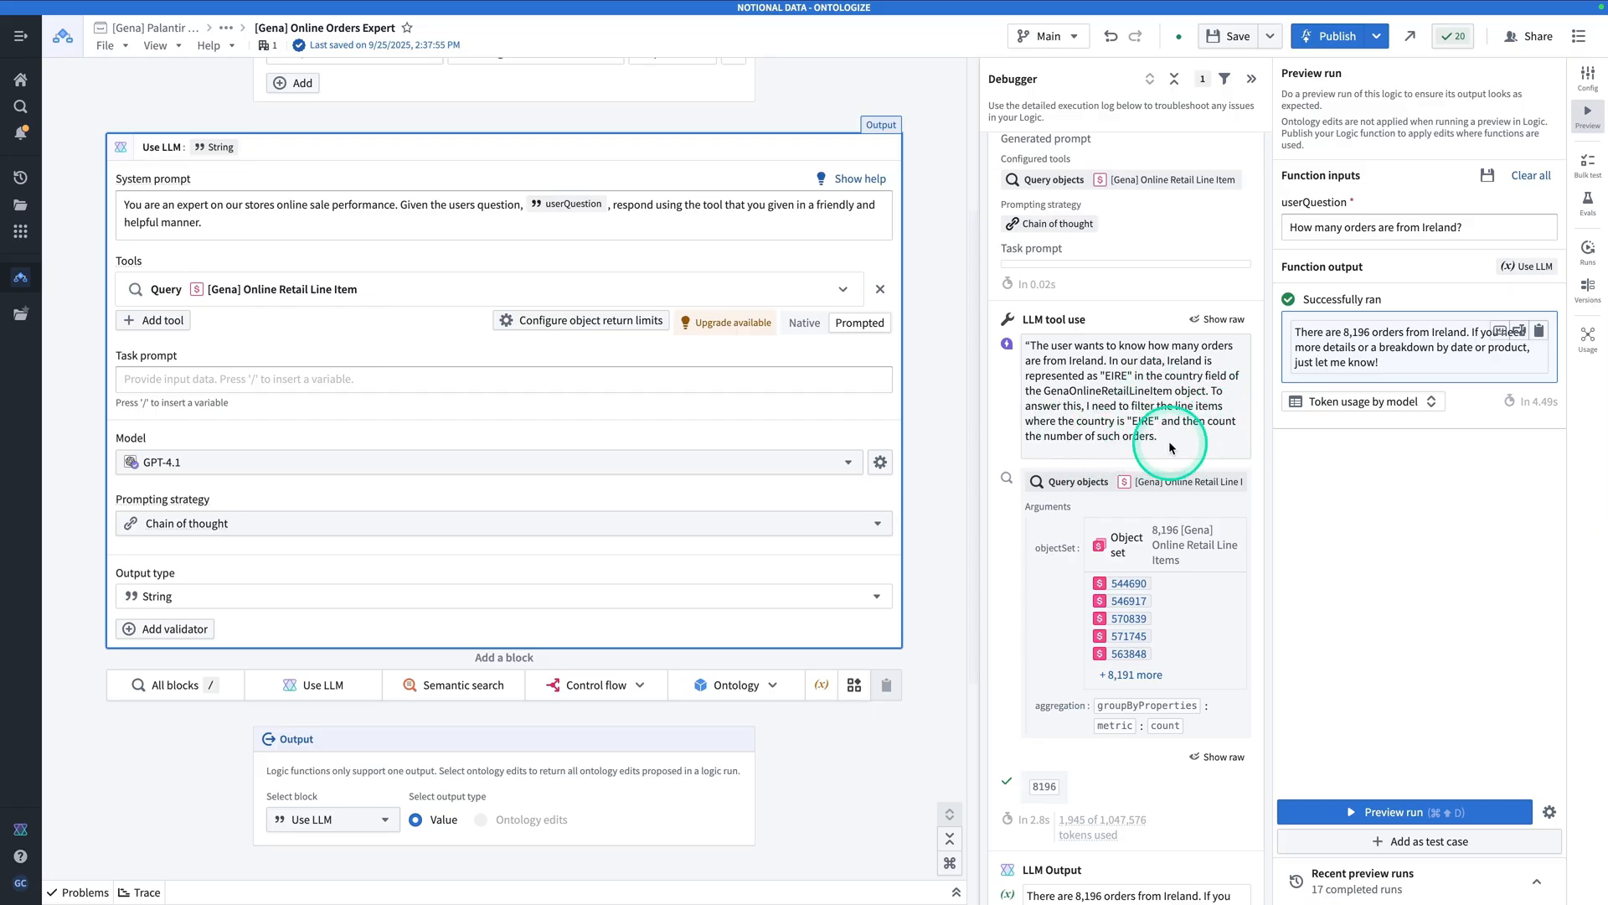
left_click(1460, 227)
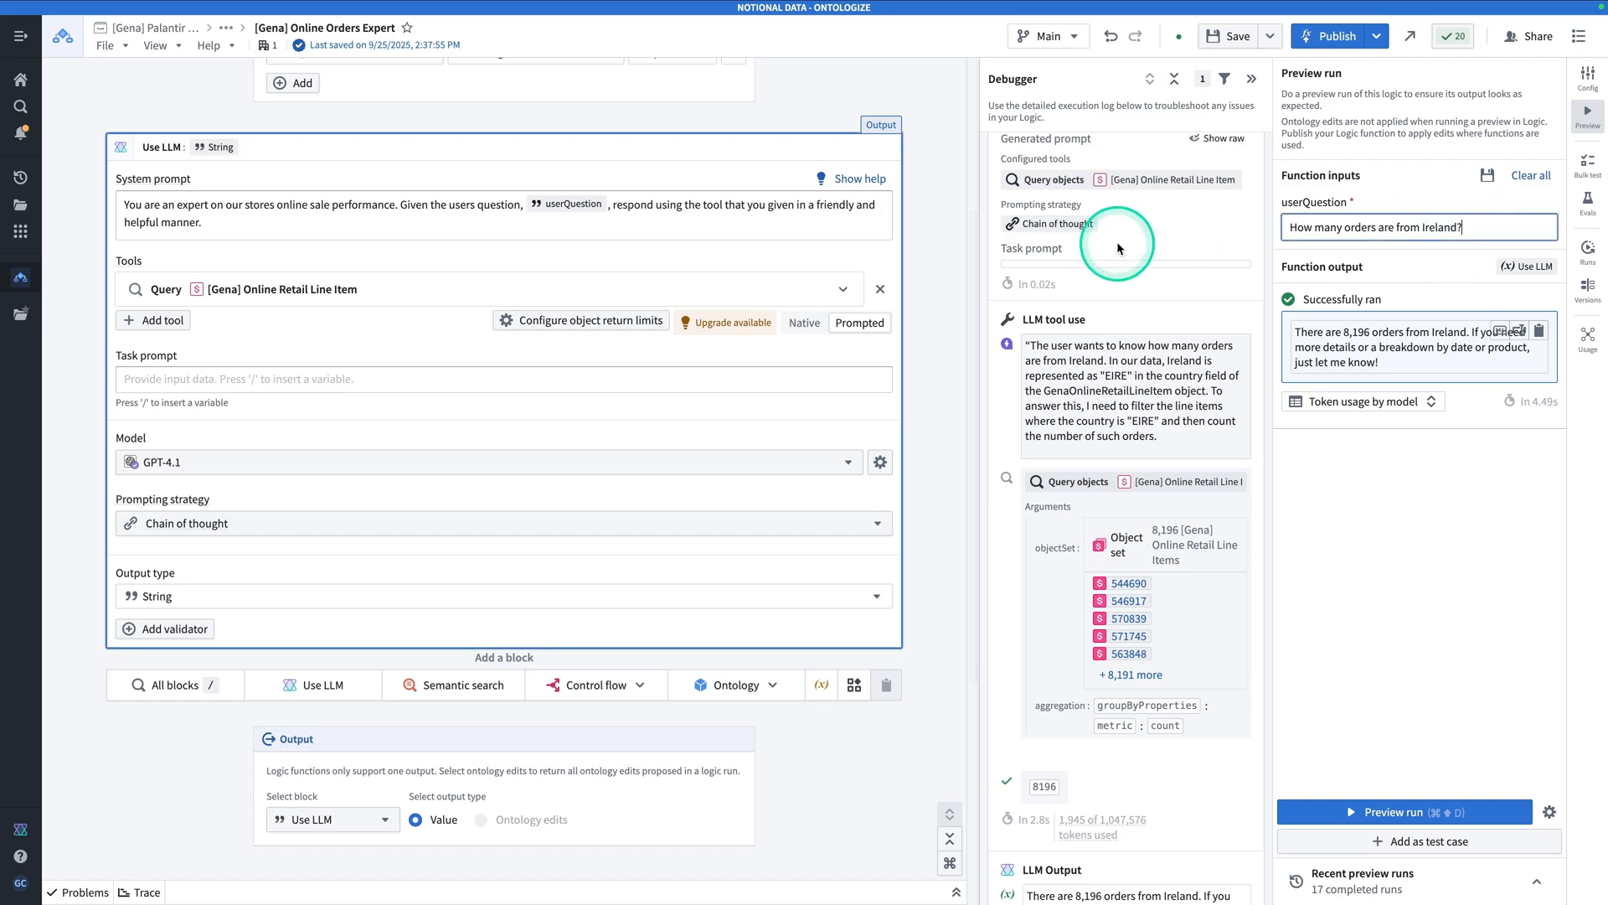
key("super+a")
type("How man")
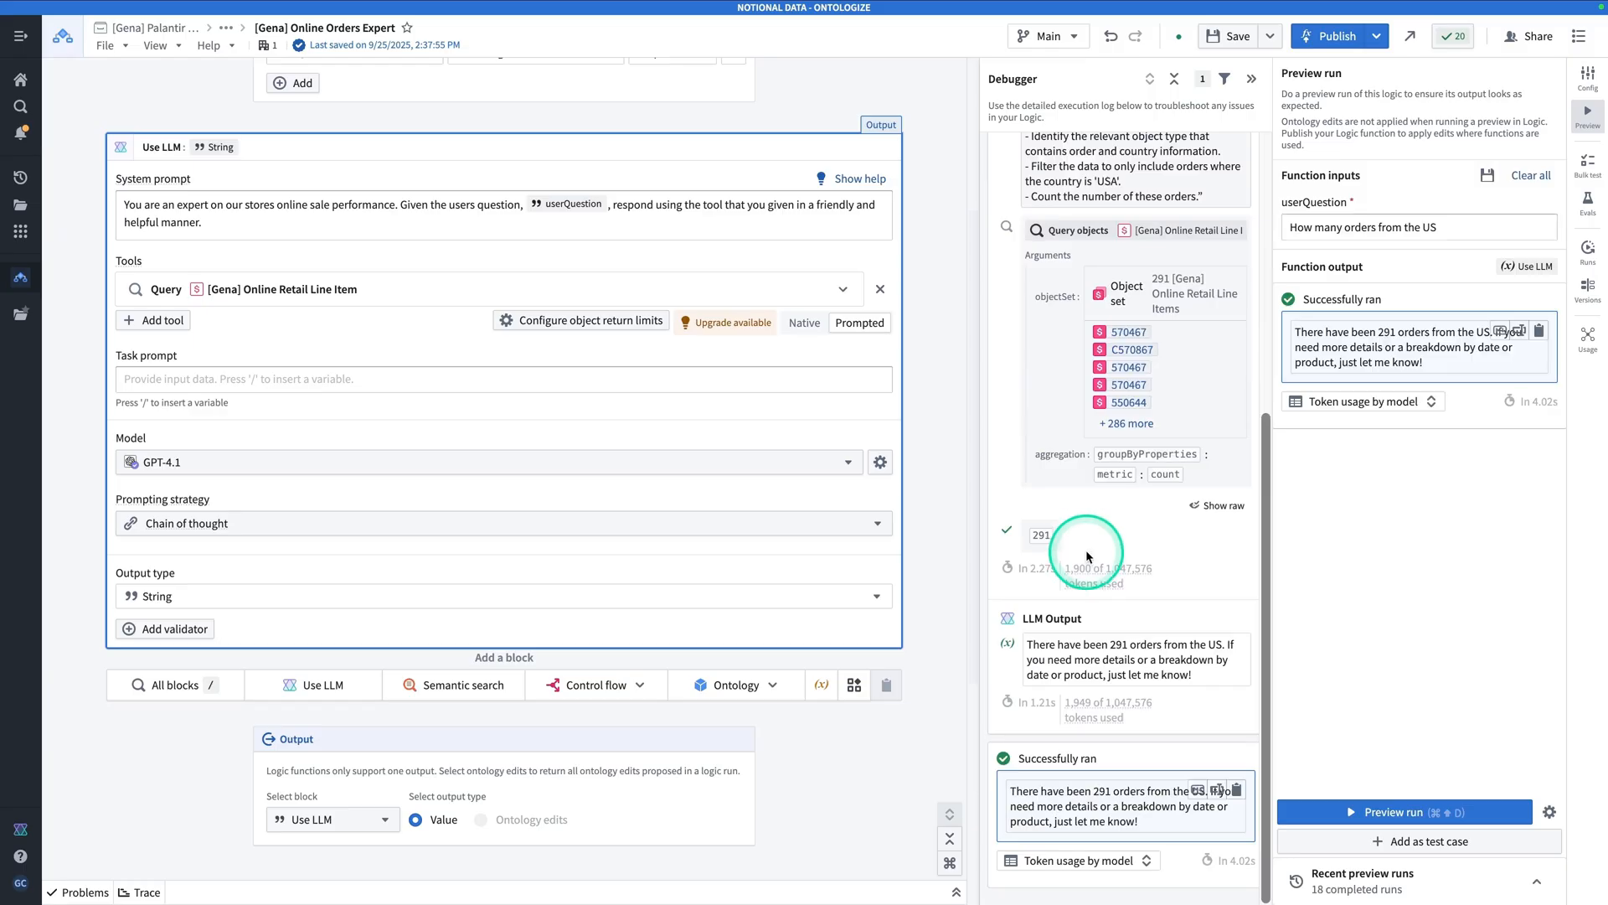
scroll(1087, 545, "up", 3)
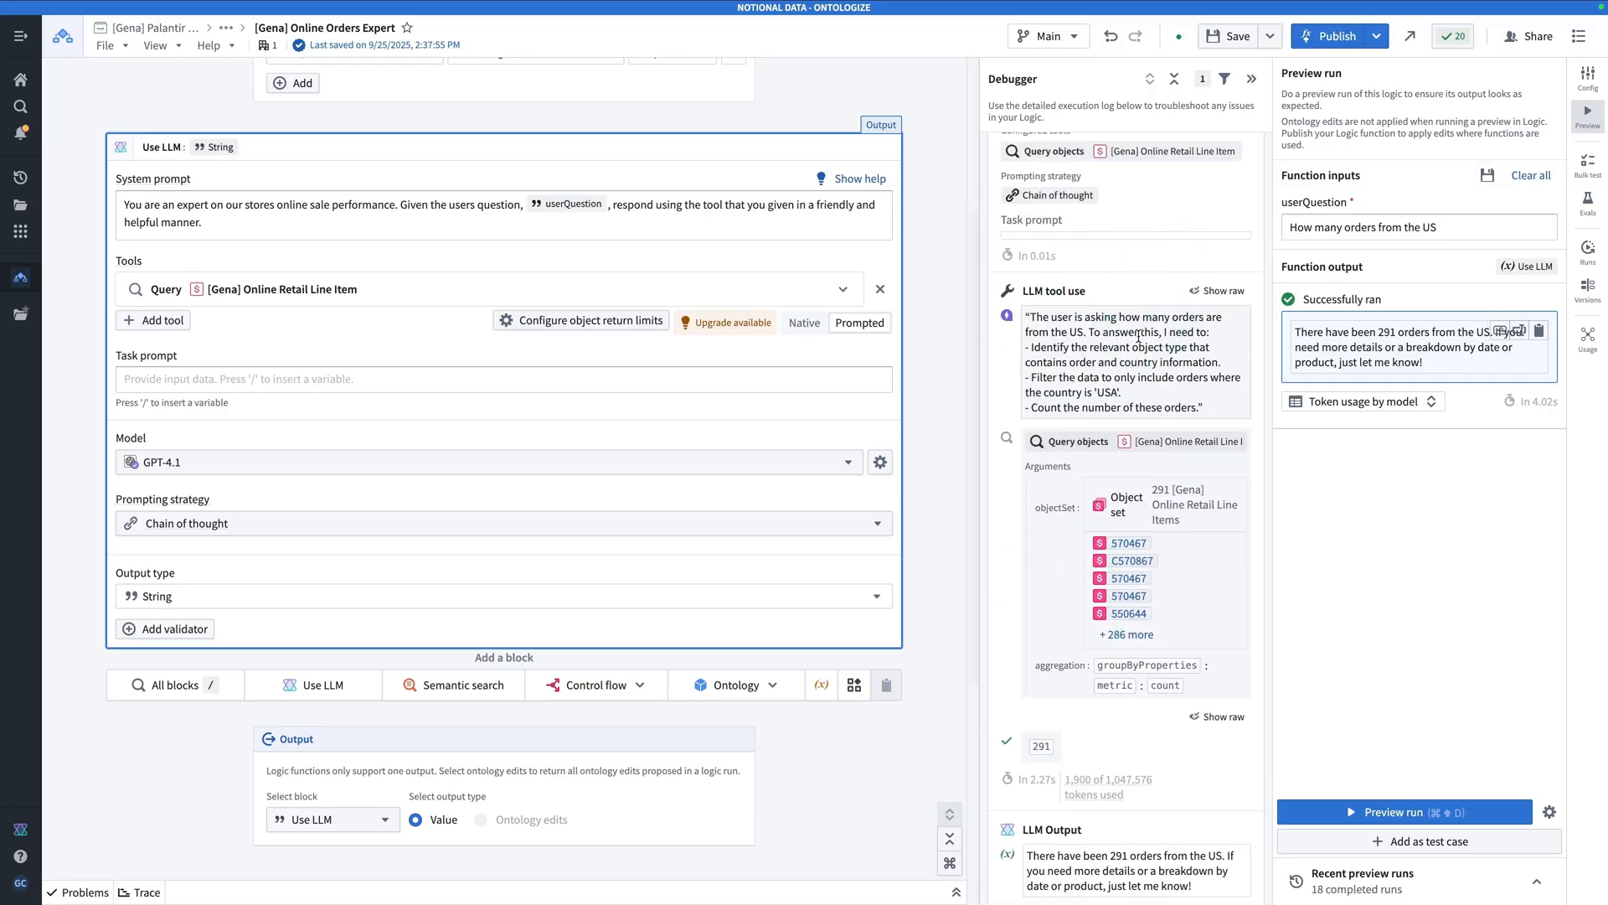
Show the raw prompt of the US orders run in the debugger and highlight the country property's description in it
scroll(1137, 337, "up", 5)
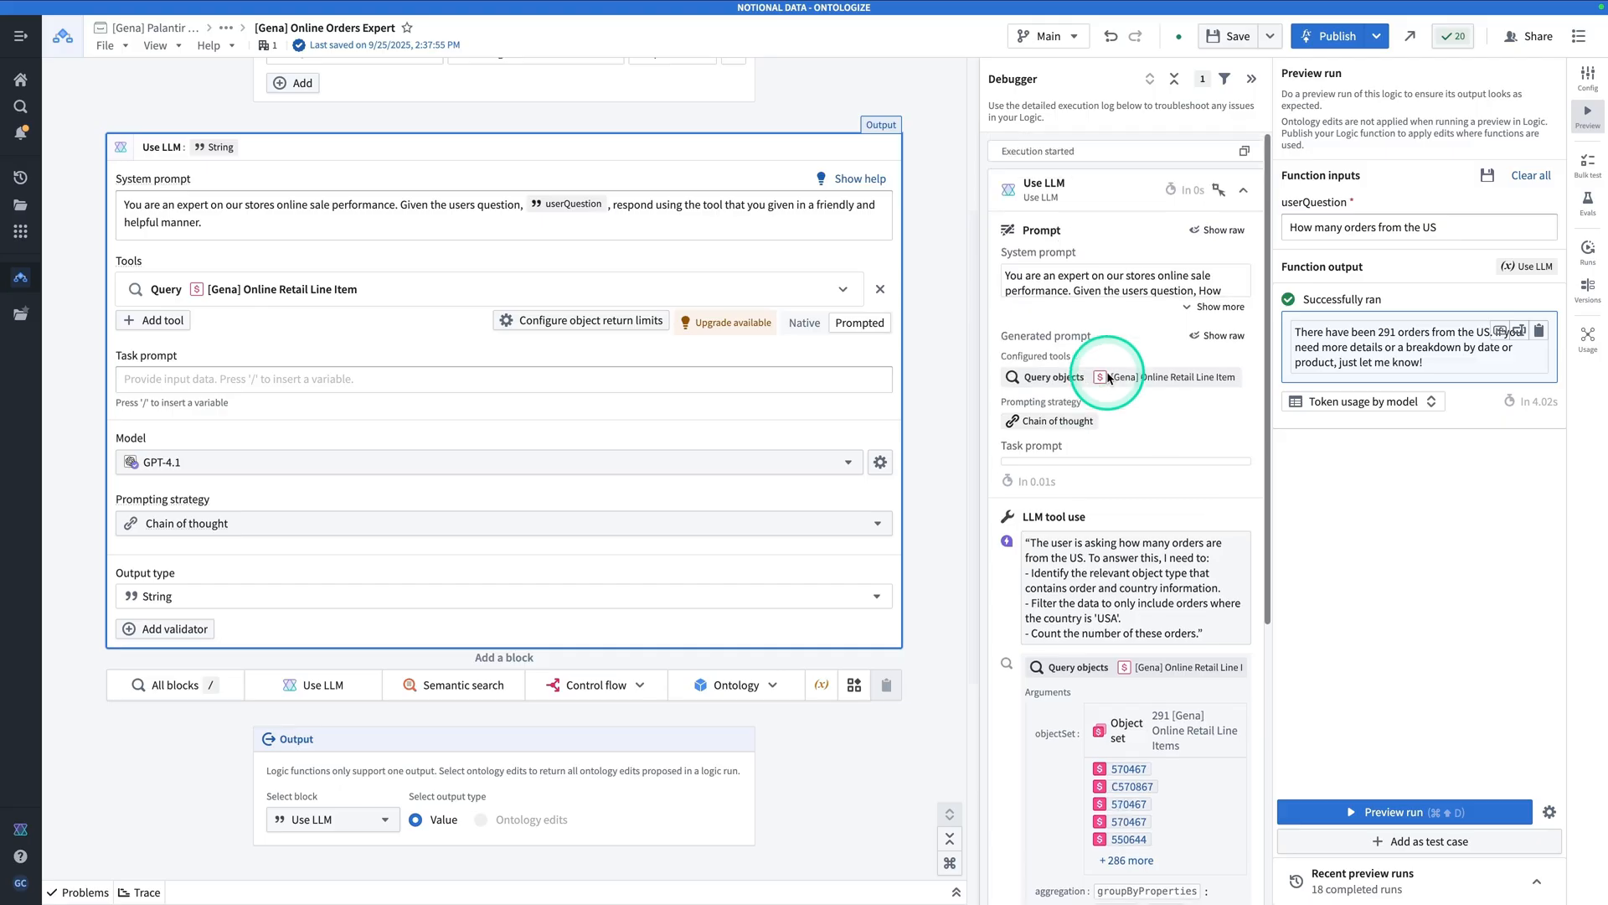
left_click(1227, 230)
scroll(1164, 318, "down", 5)
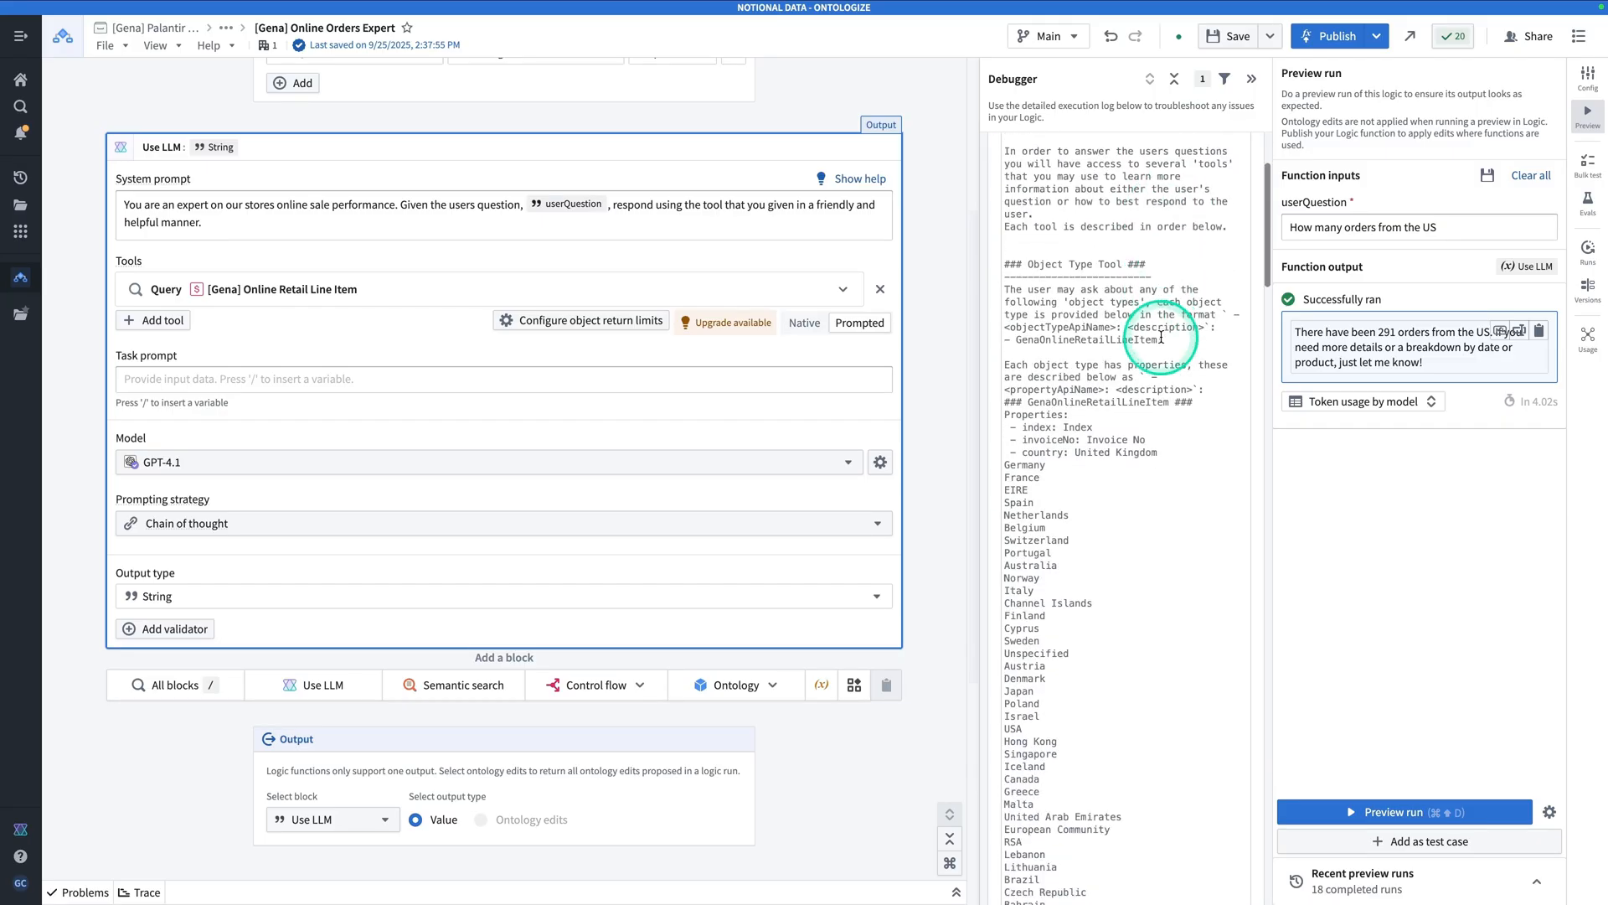
left_click(1009, 276)
left_click_drag(1008, 277, 1164, 726)
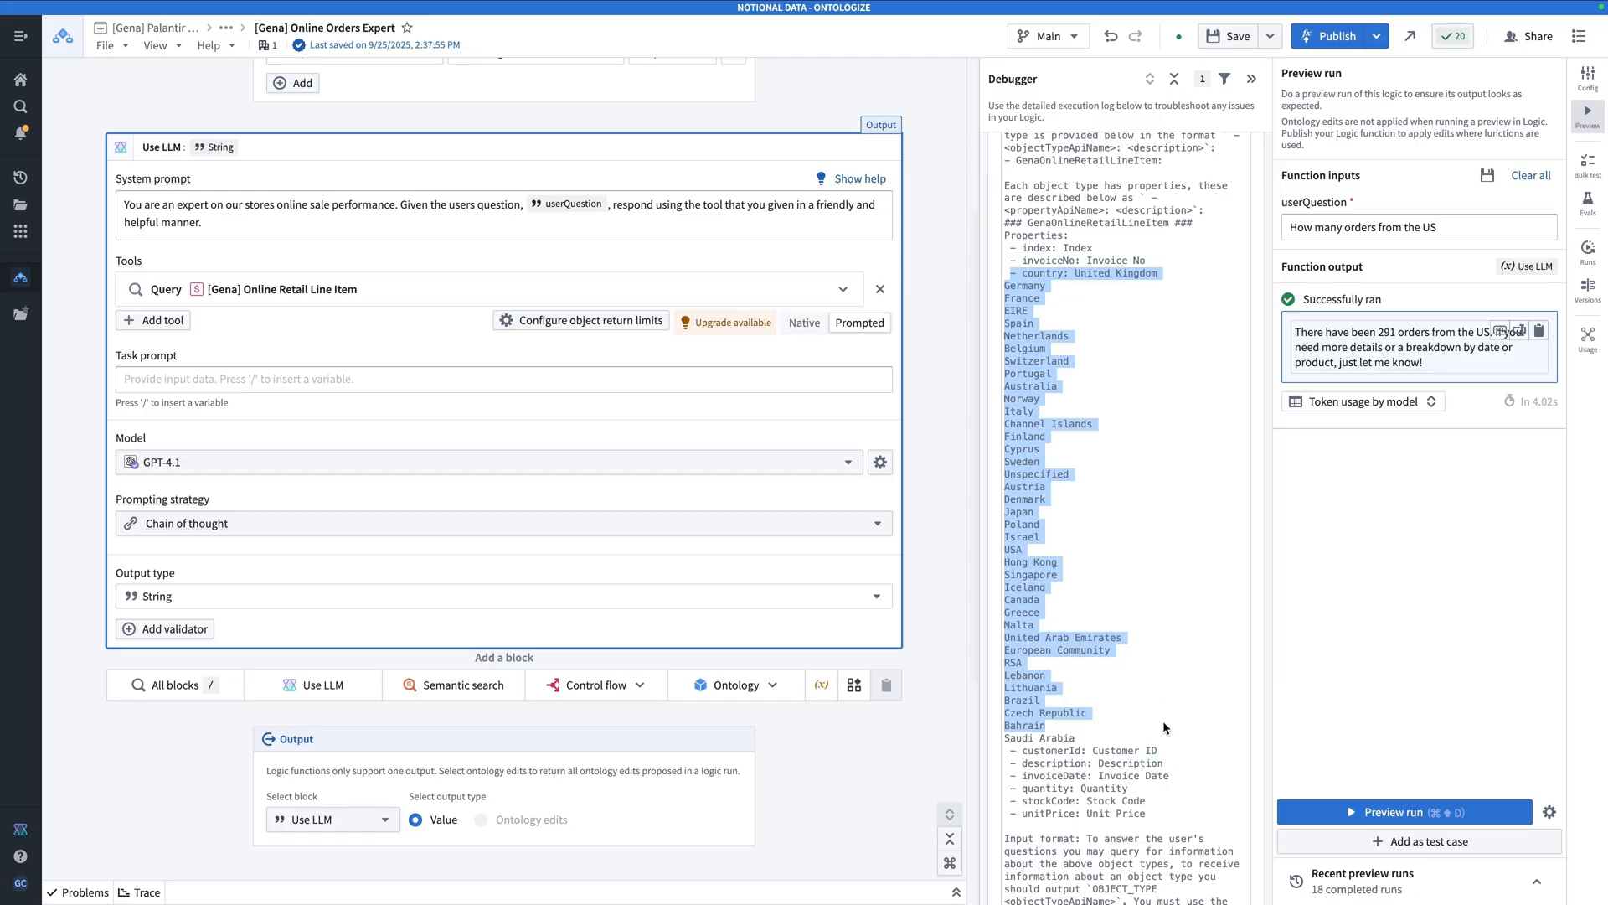
left_click_drag(1163, 727, 1167, 715)
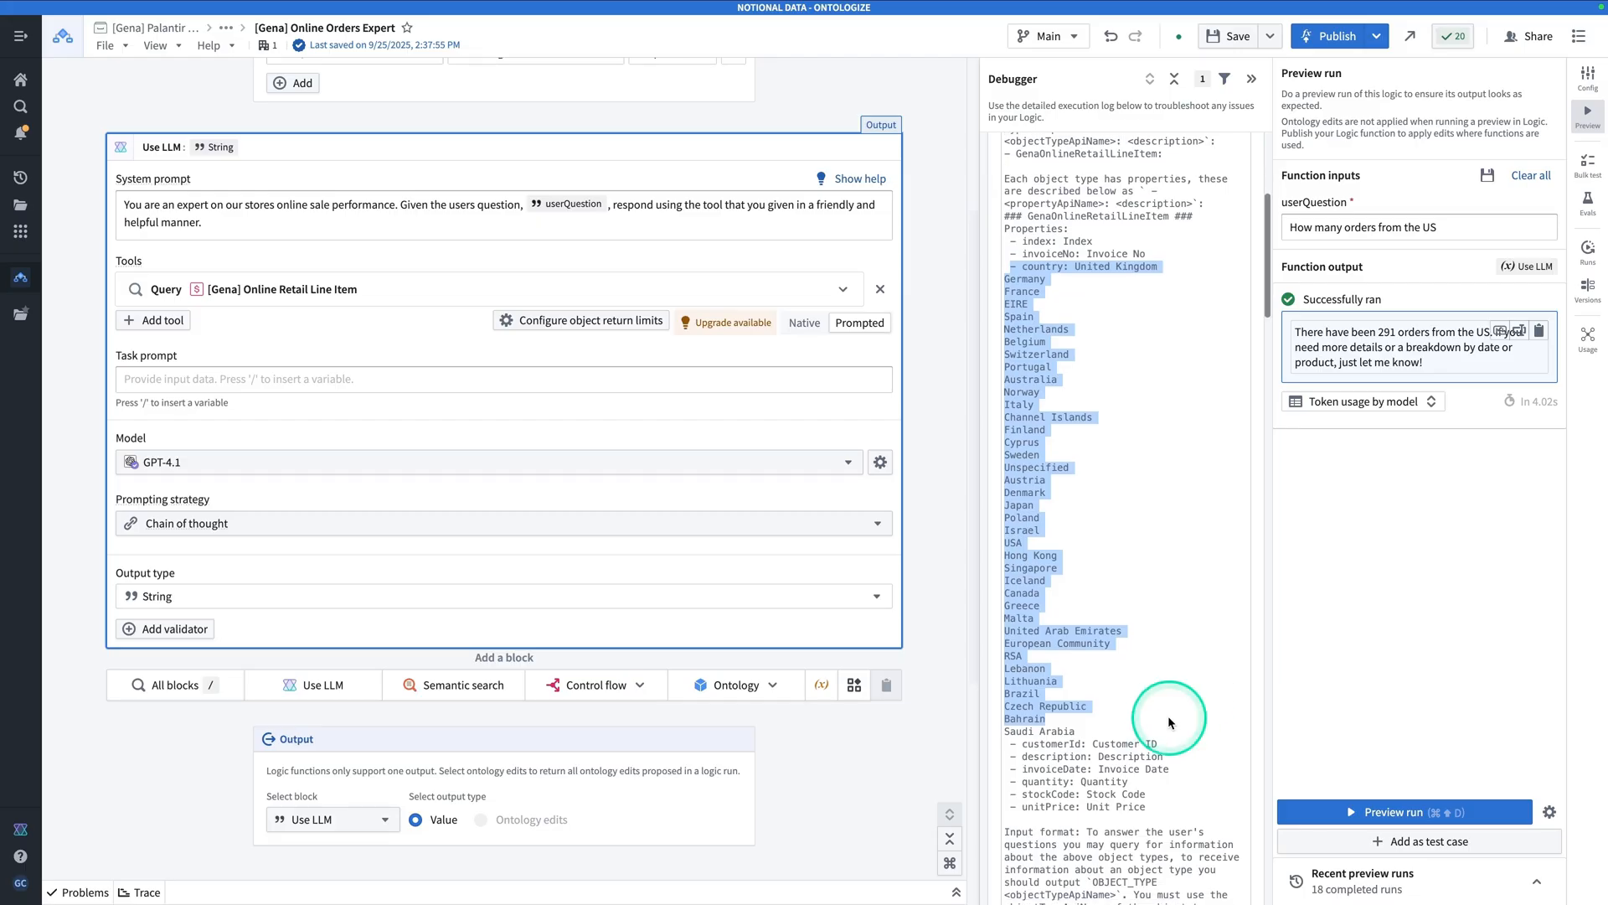
Save the Online Orders Expert logic and publish the function
left_click(1239, 37)
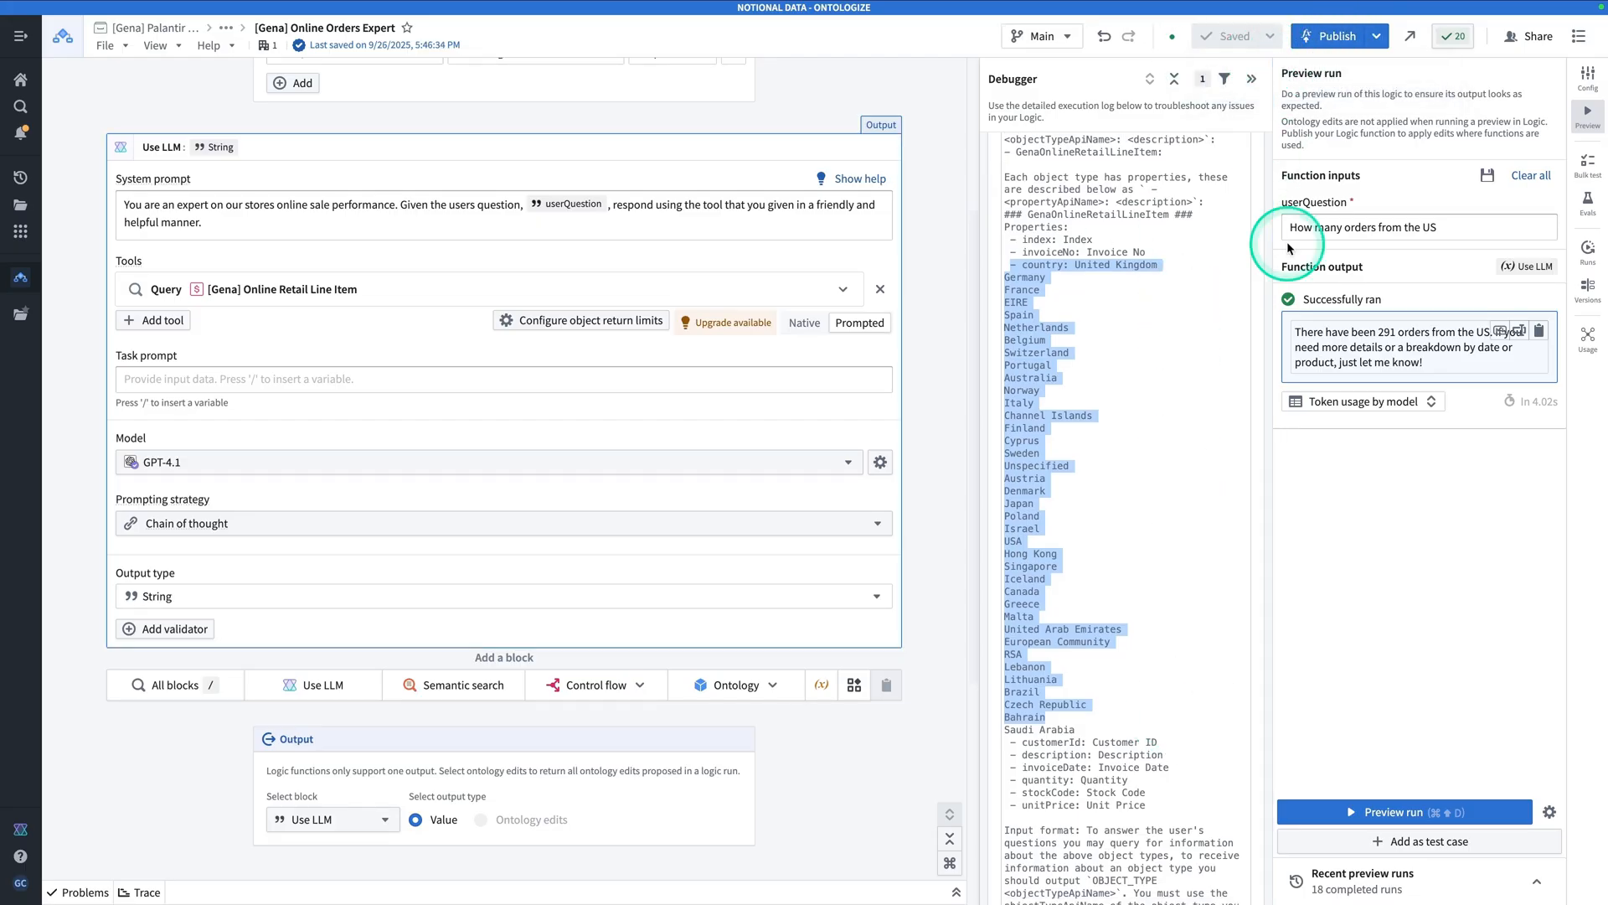
left_click(839, 399)
scroll(501, 409, "up", 1)
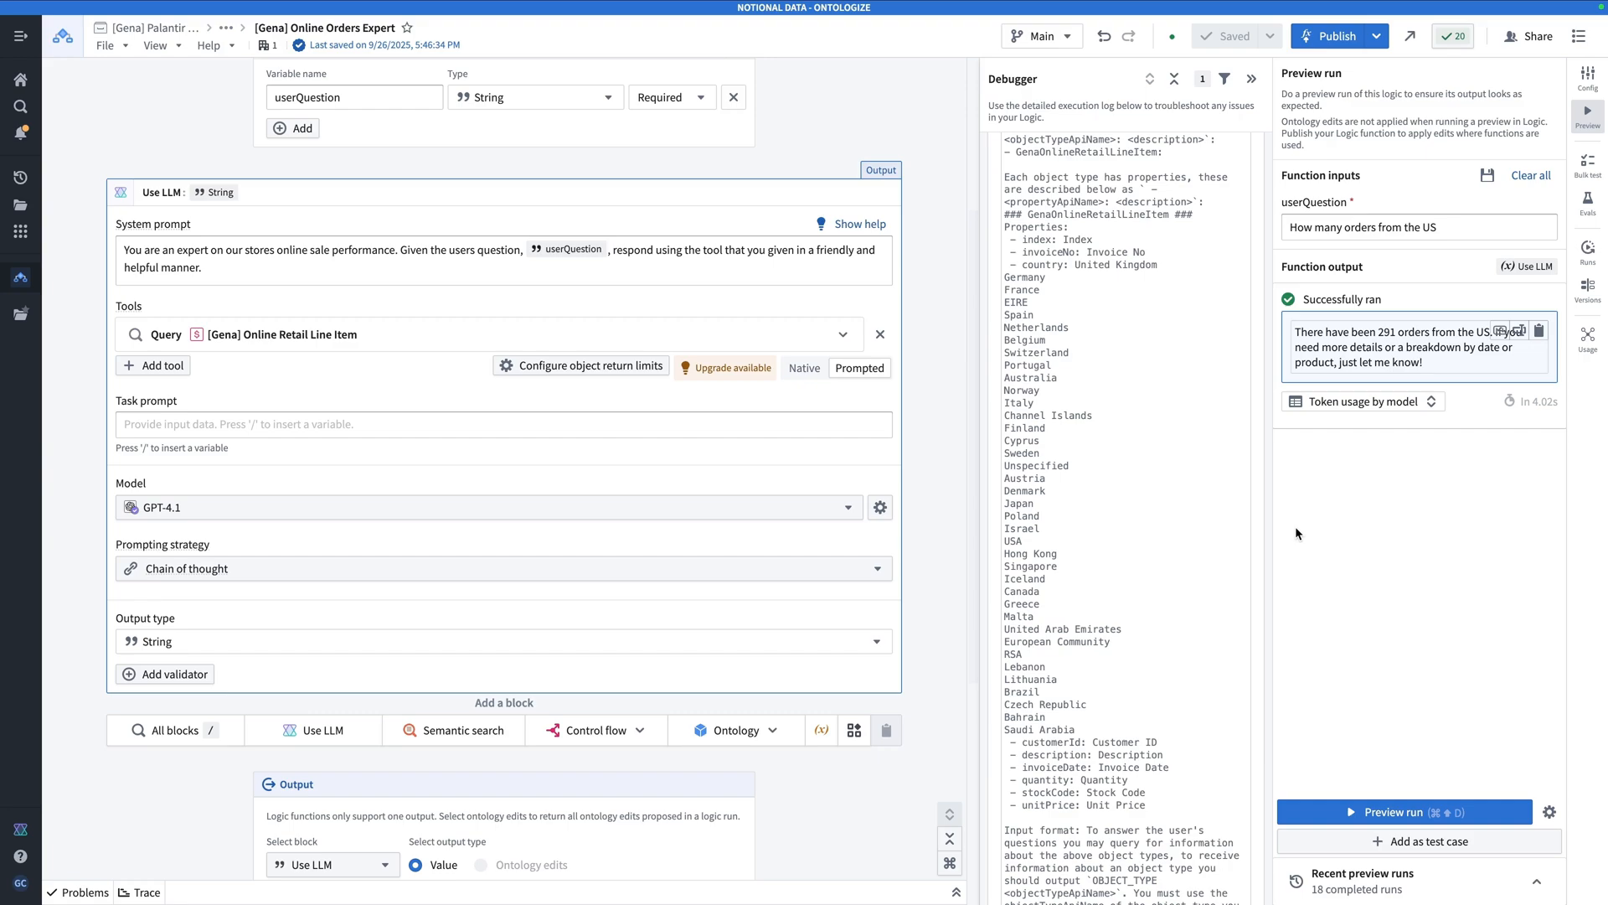
left_click(1334, 38)
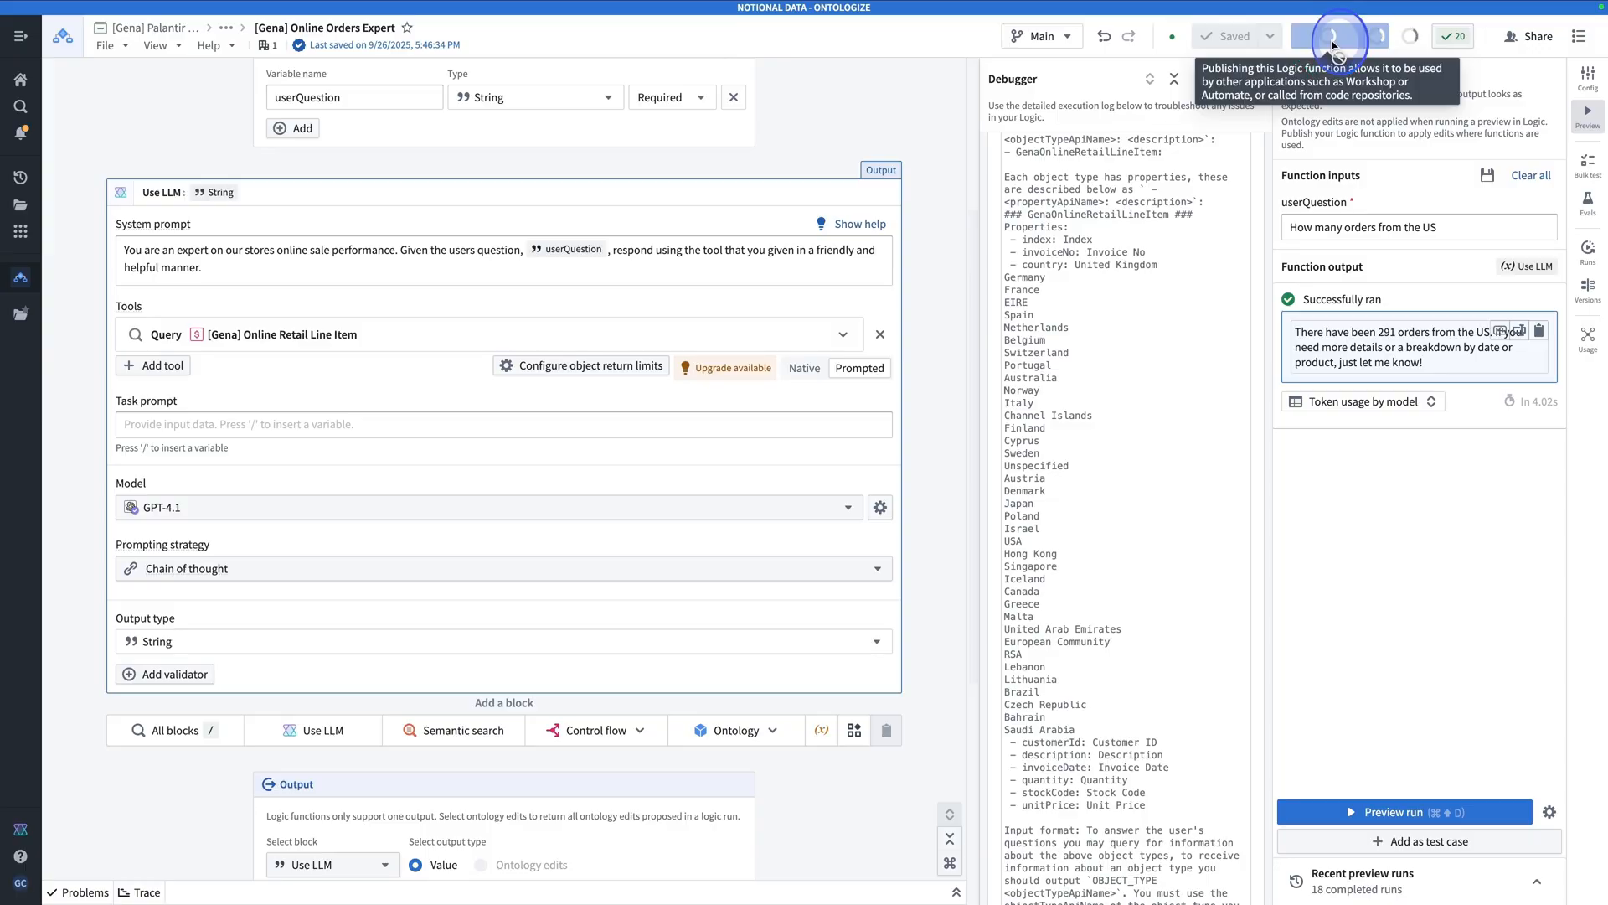